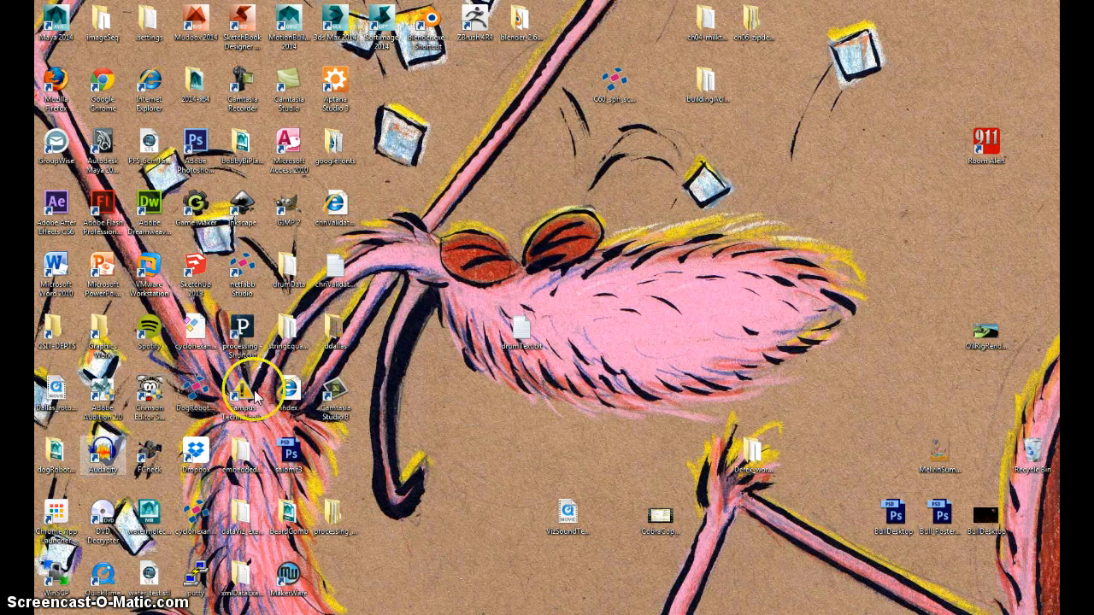
# Launch Photoshop from the desktop and bring up the dialog for opening an existing file.
pyautogui.click(289, 203)
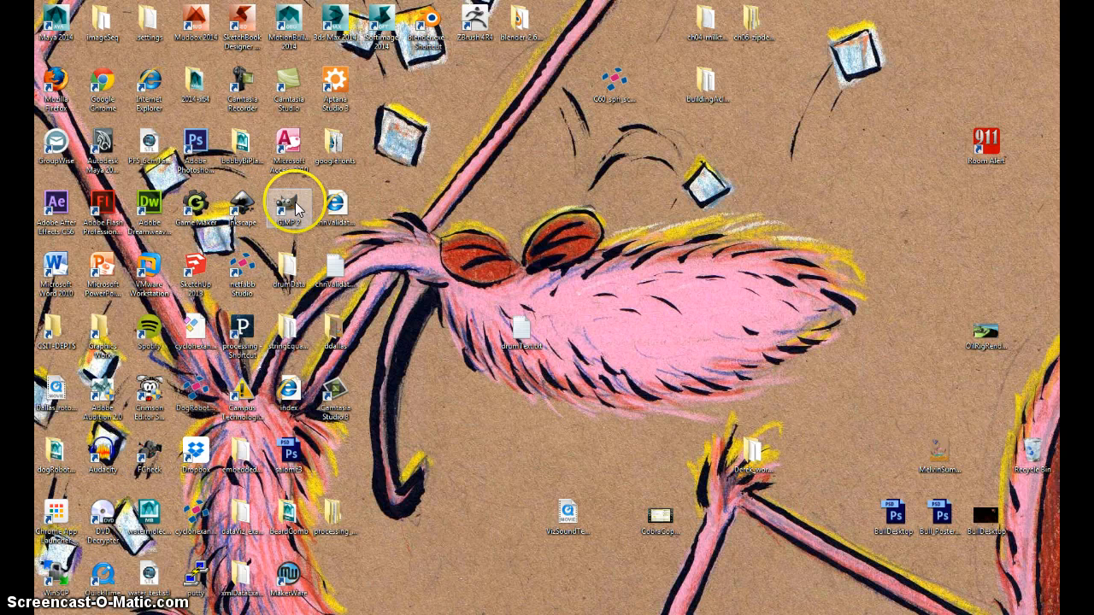
pyautogui.doubleClick(195, 145)
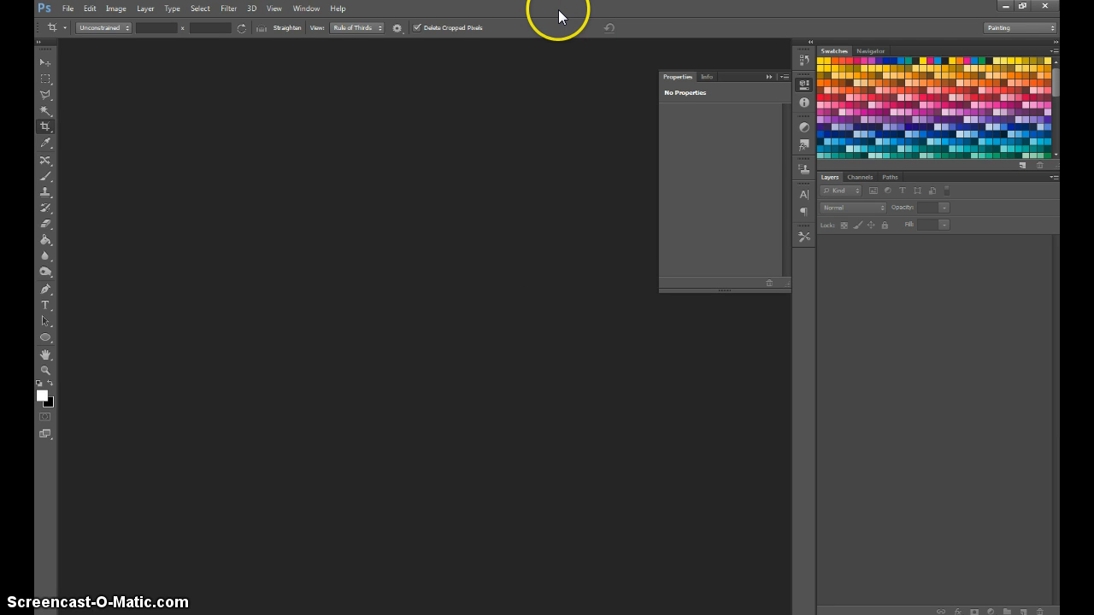
pyautogui.click(68, 8)
pyautogui.click(91, 35)
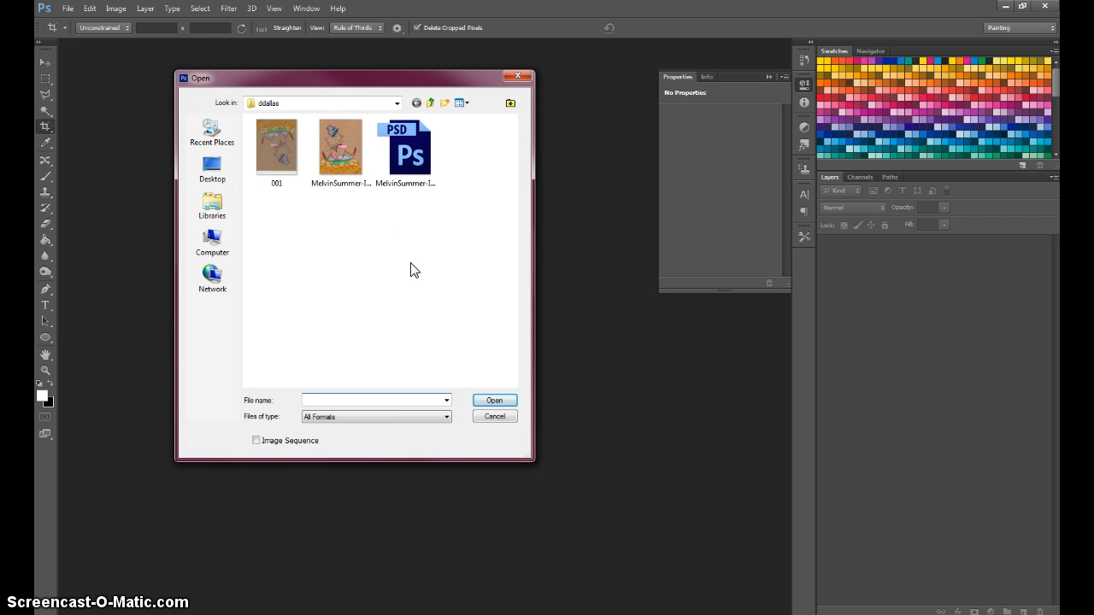
pyautogui.click(403, 285)
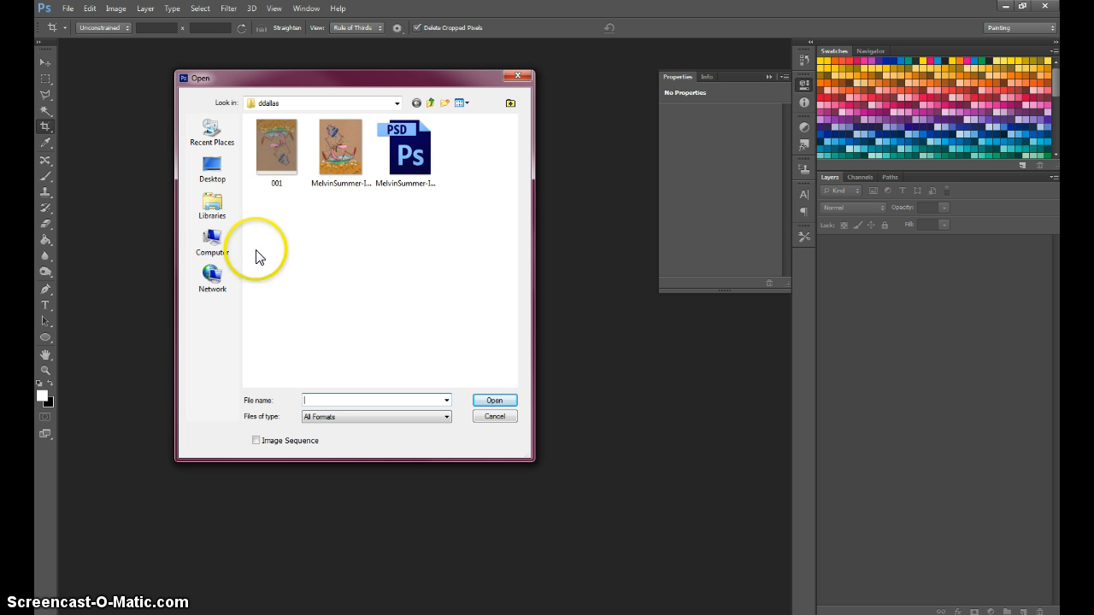
# Browse from the user's home folder through My Pictures to the Sample Pictures folder.
pyautogui.click(397, 102)
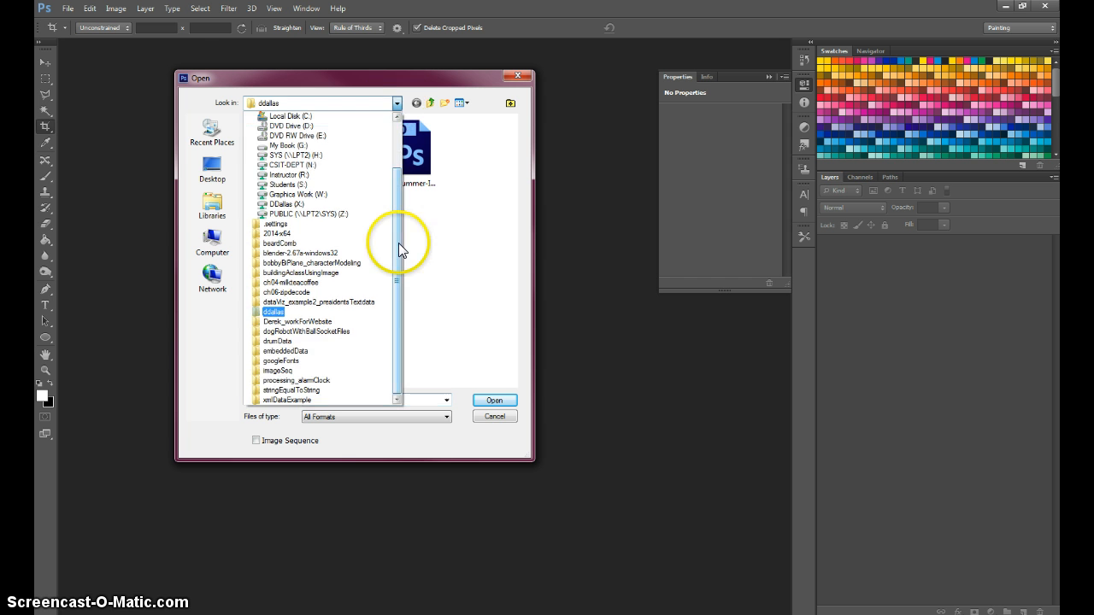
pyautogui.moveTo(396, 233); pyautogui.dragTo(400, 121)
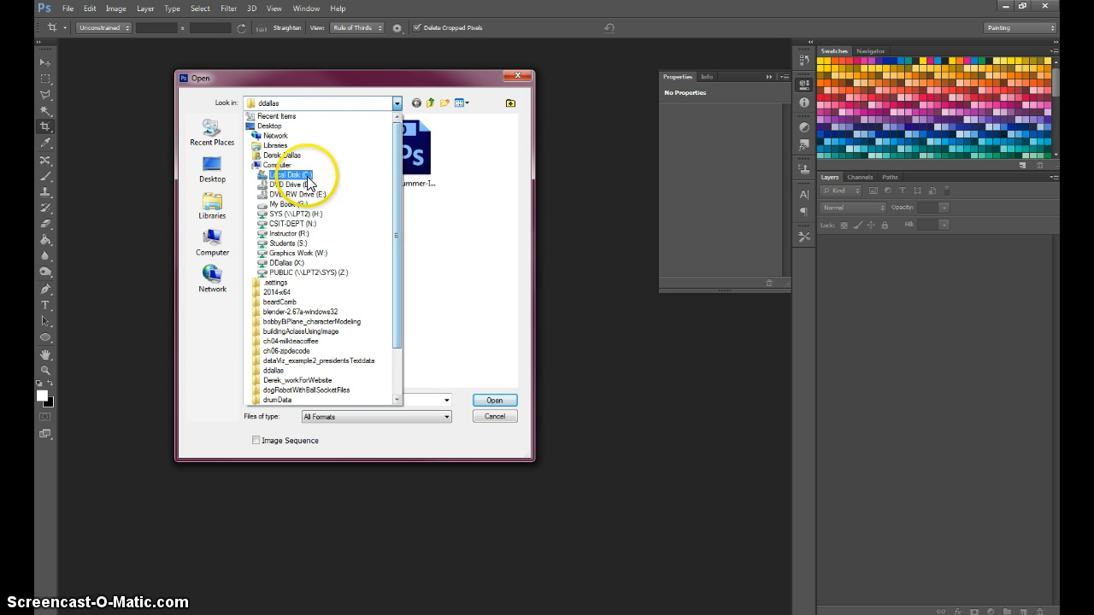
pyautogui.click(290, 156)
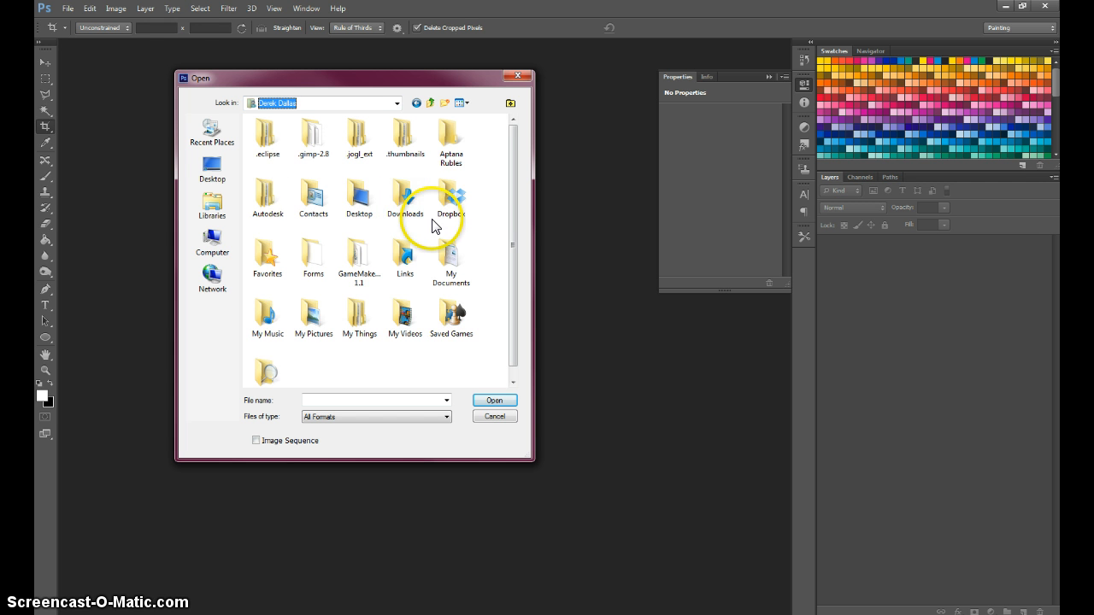
pyautogui.doubleClick(311, 319)
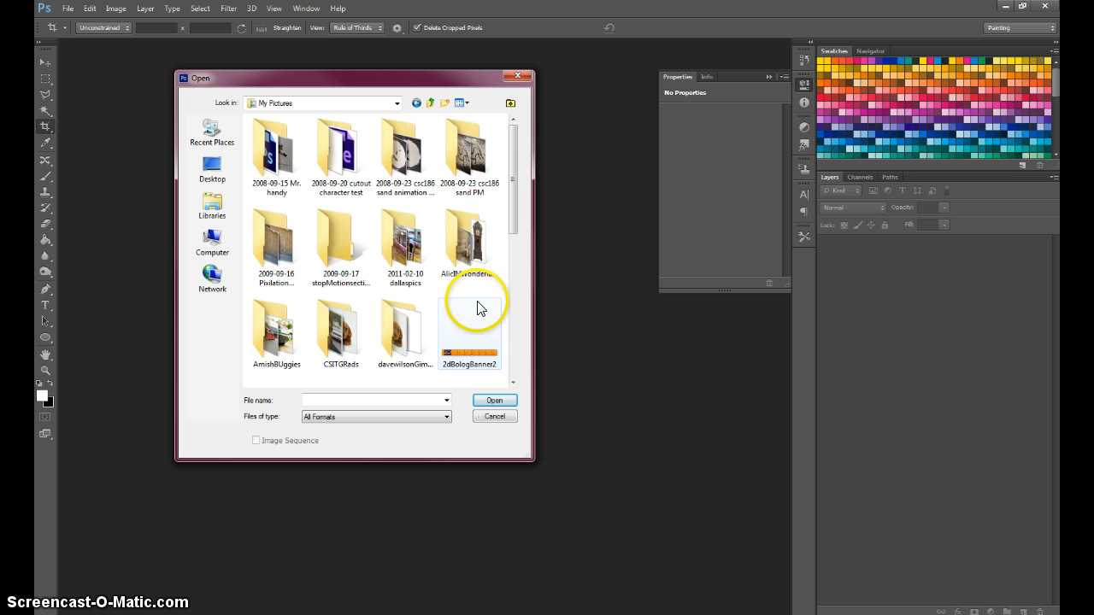
pyautogui.scroll(-5, 479, 311)
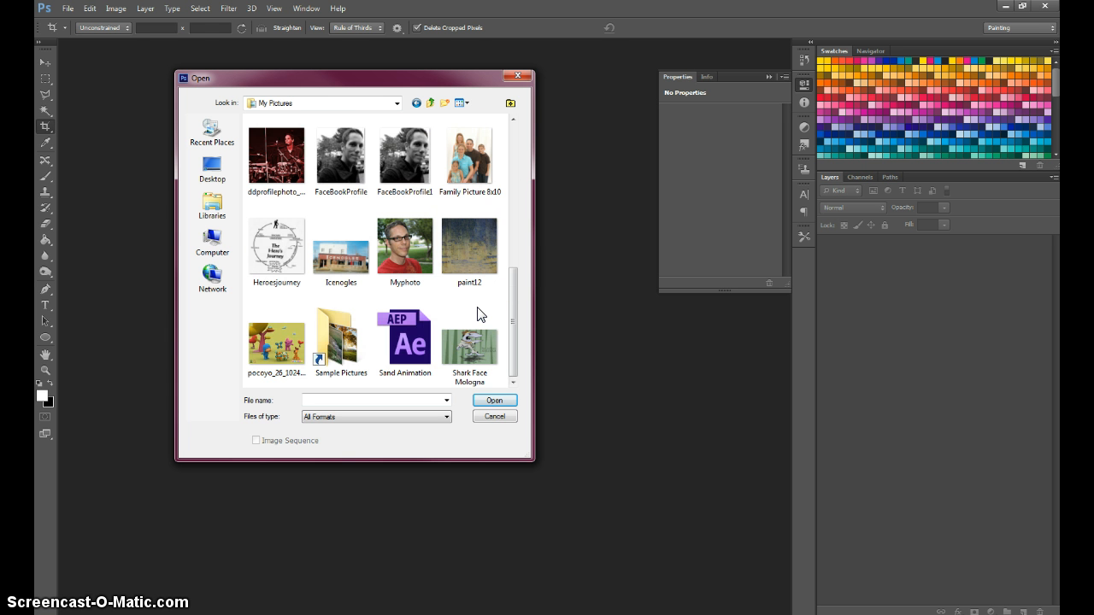
pyautogui.doubleClick(341, 341)
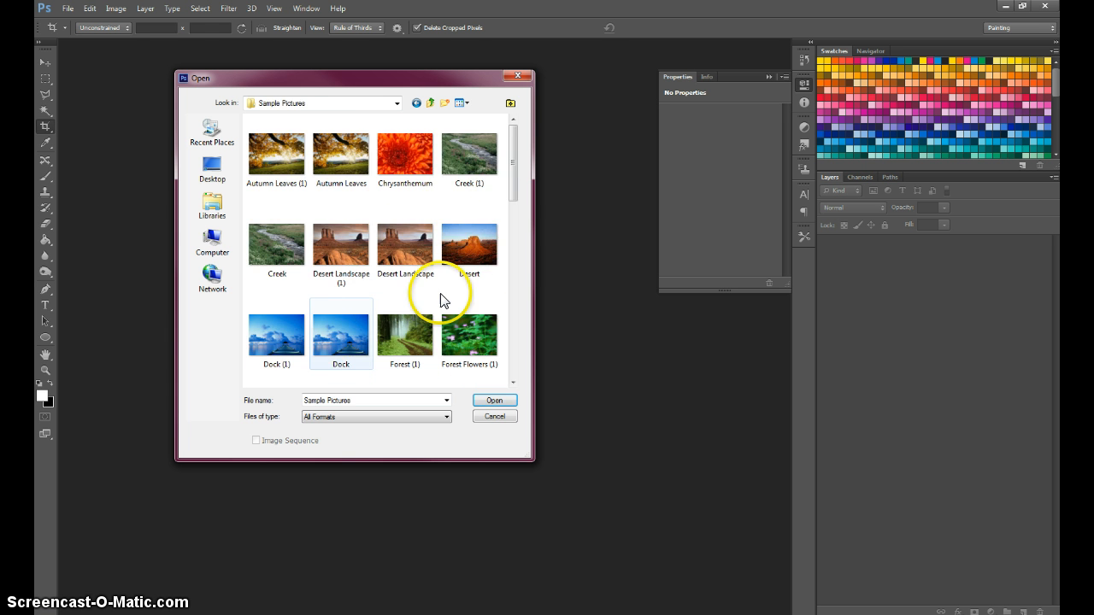
# Open the Garden (1) image from the Sample Pictures folder.
pyautogui.moveTo(512, 179); pyautogui.dragTo(508, 257)
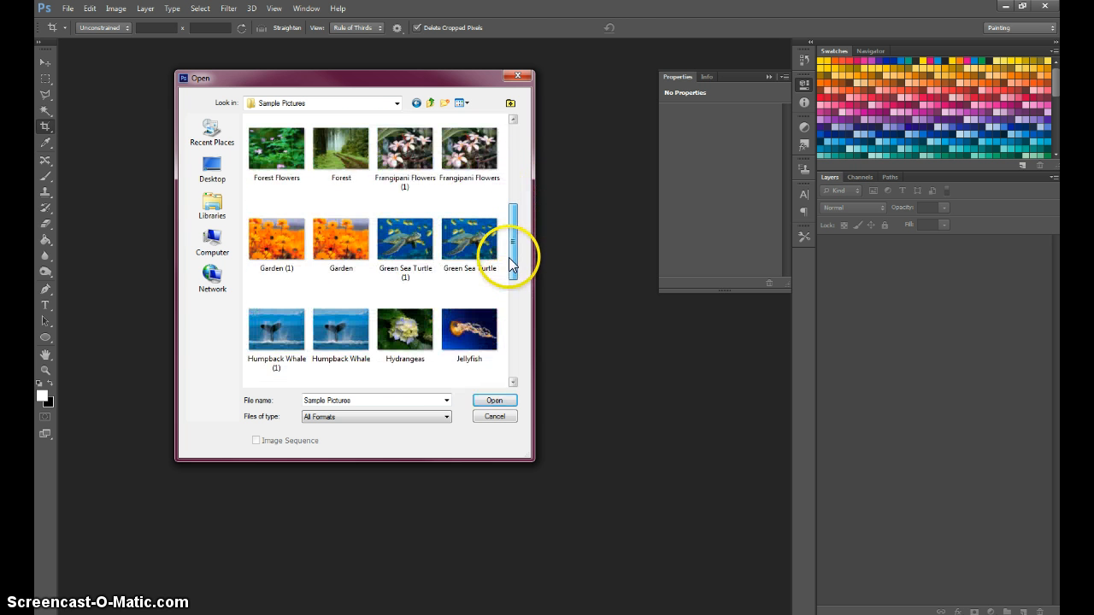
pyautogui.click(274, 245)
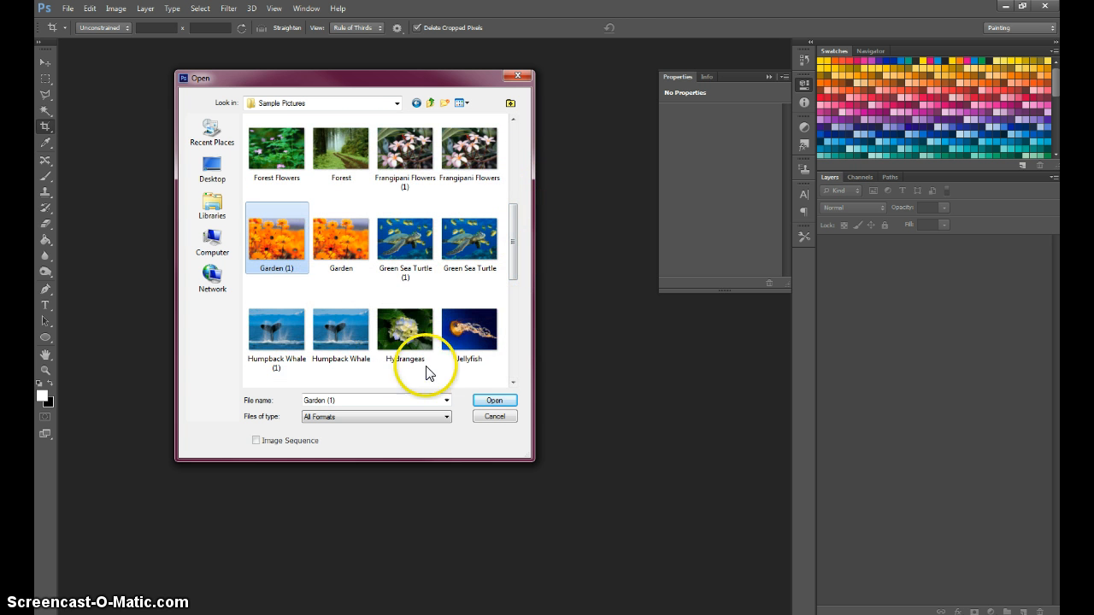
pyautogui.click(495, 401)
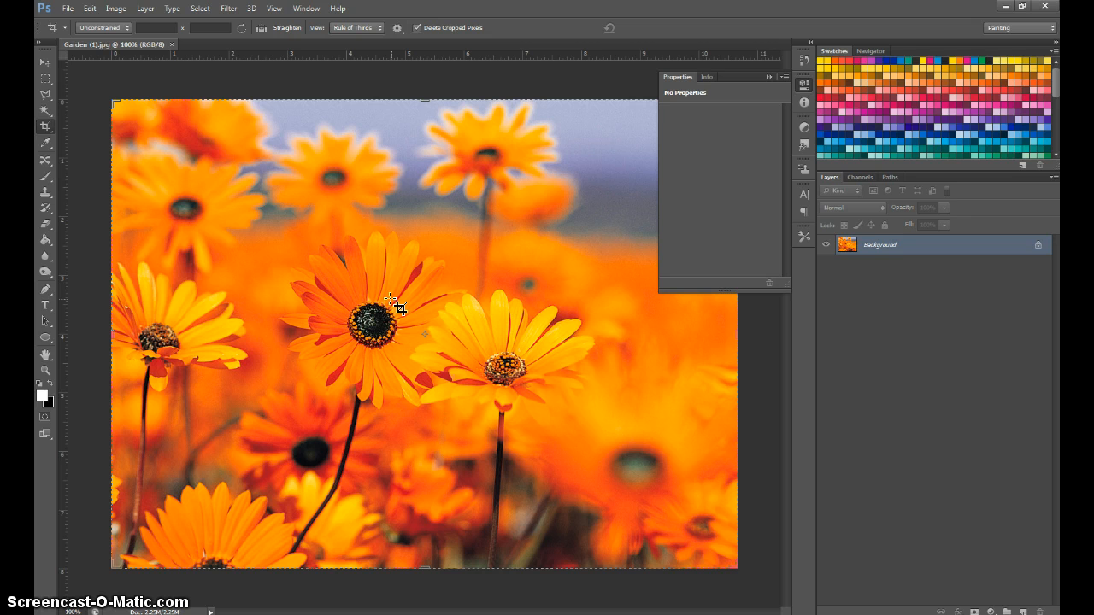
# Convert the locked Background into a regular layer named baseLayer.
pyautogui.click(891, 247)
pyautogui.click(887, 247)
pyautogui.click(872, 246)
pyautogui.doubleClick(873, 248)
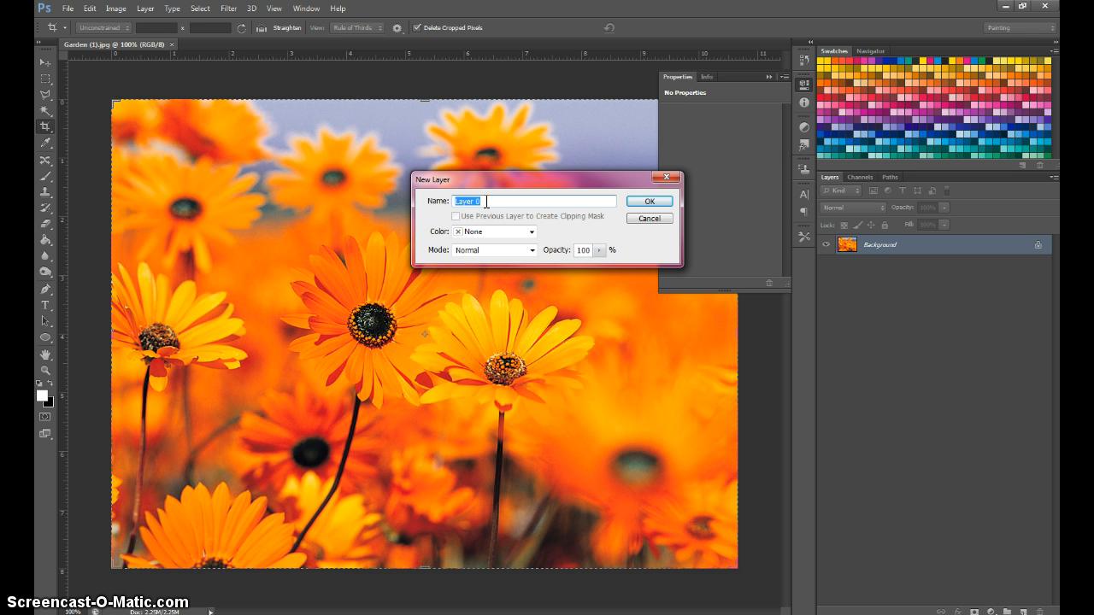
pyautogui.write('baseLayer')
pyautogui.click(647, 203)
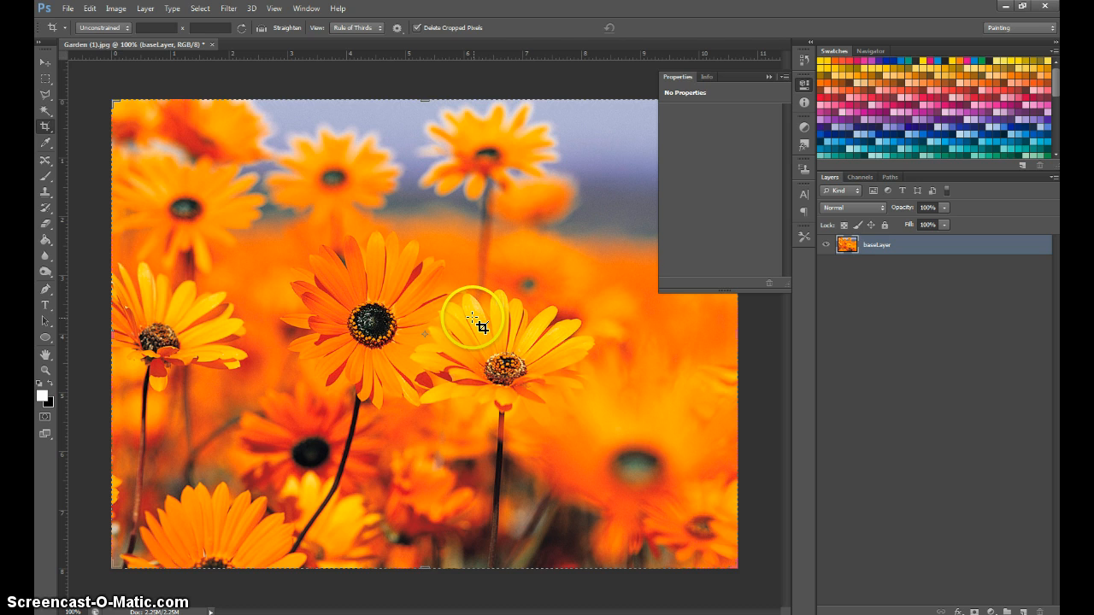
# Switch to the Move tool with its transform controls shown and collapse the floating Properties panel.
pyautogui.click(46, 62)
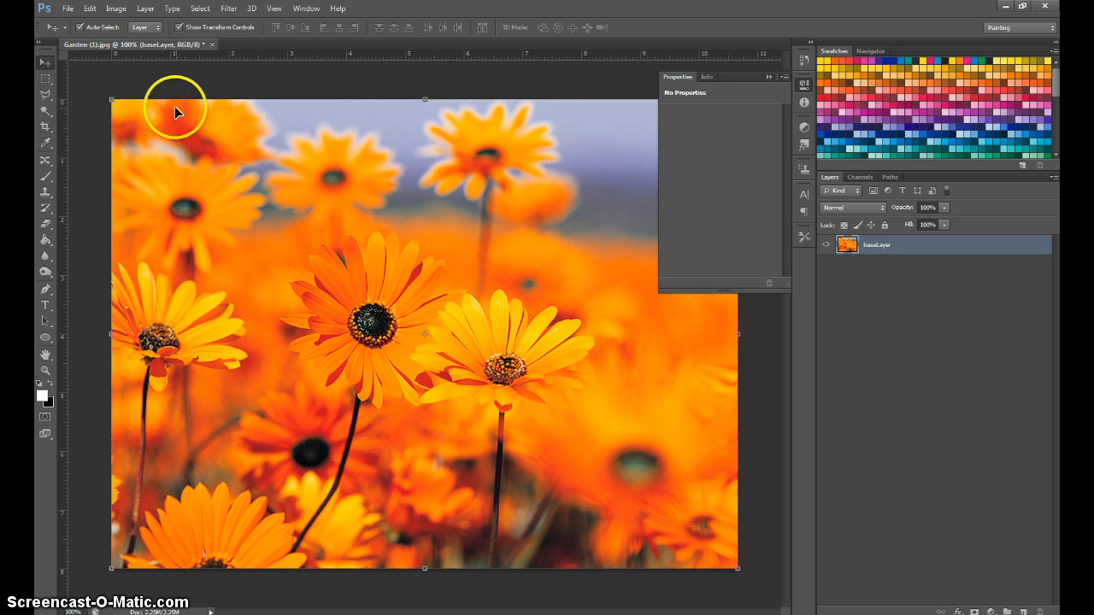
pyautogui.click(767, 76)
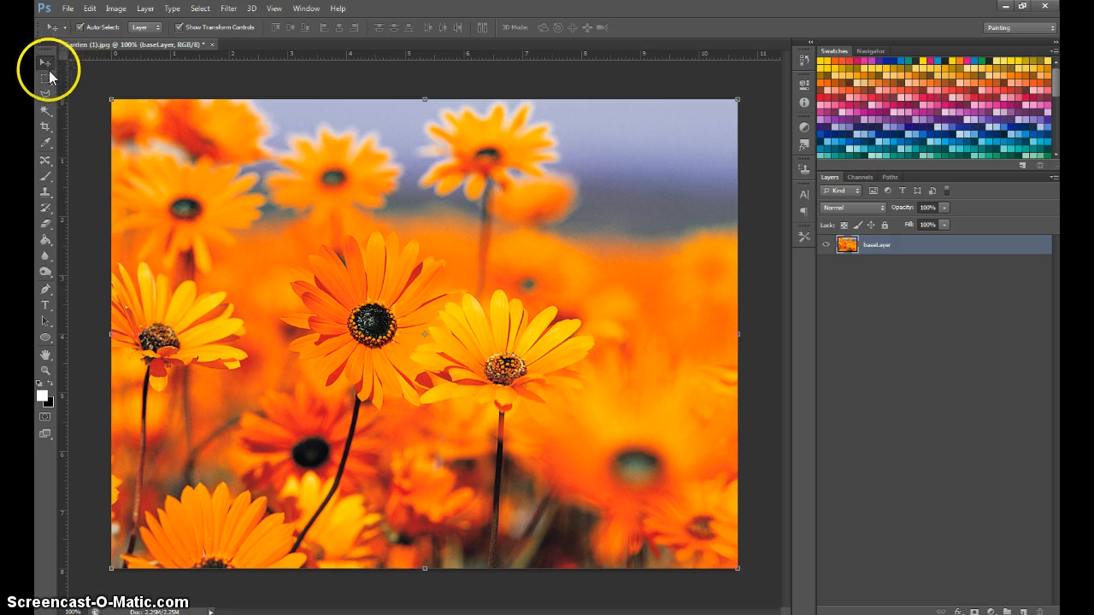
pyautogui.click(190, 29)
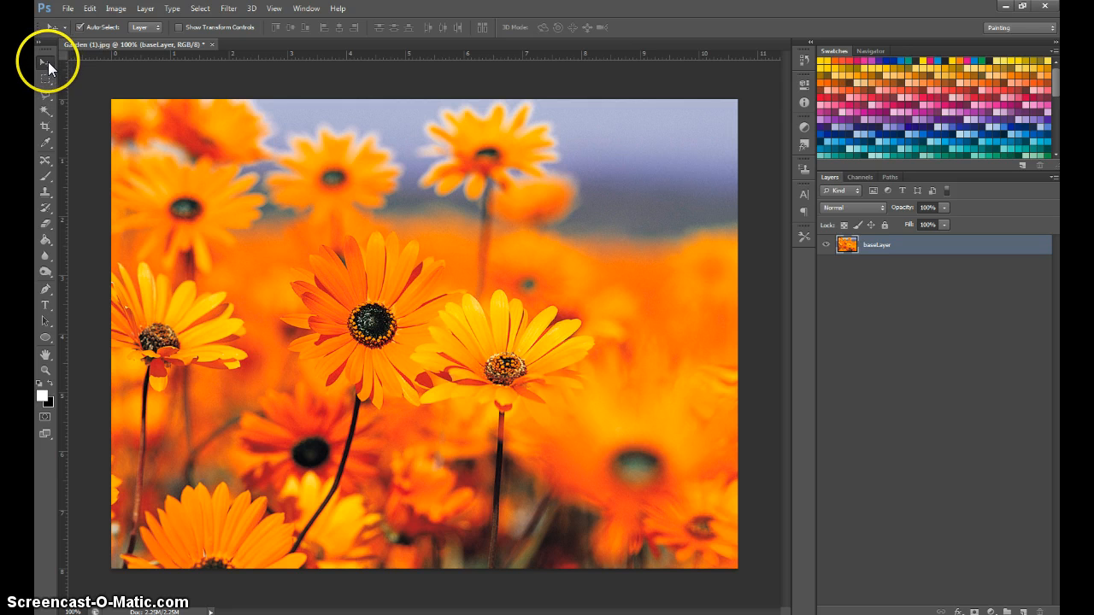
pyautogui.click(188, 30)
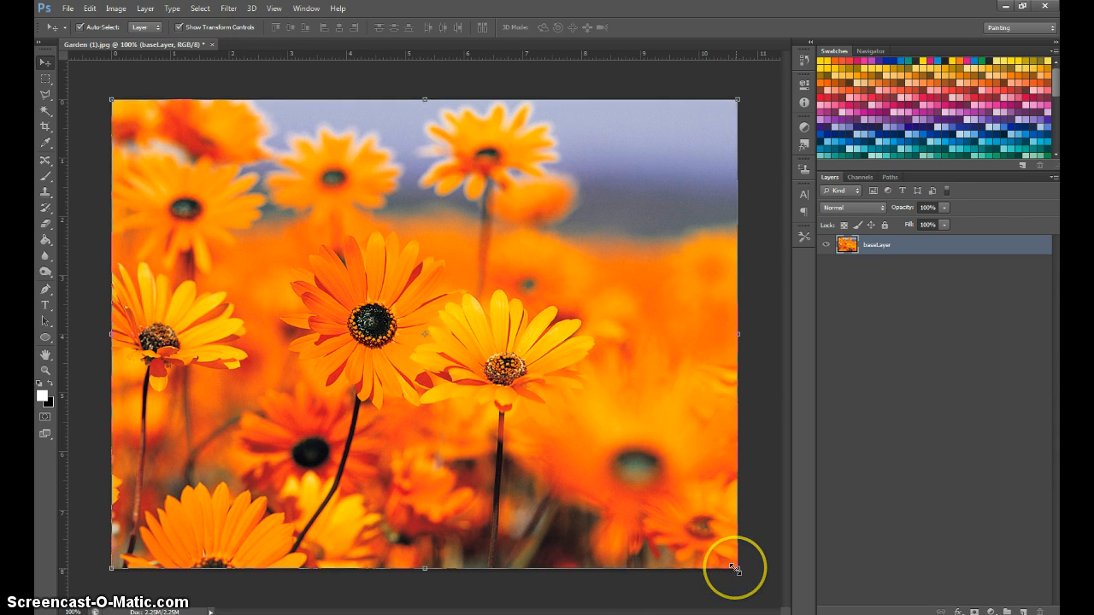
# Try squashing baseLayer to about 26% of its height, then undo the scaling and leave the transform.
pyautogui.moveTo(737, 569); pyautogui.dragTo(737, 219)
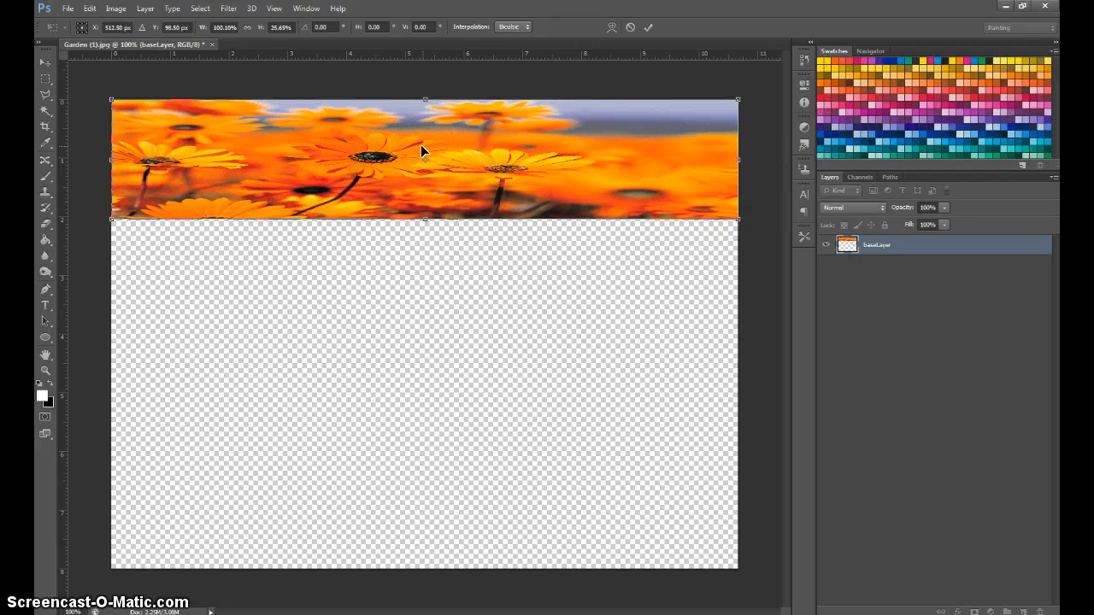
pyautogui.hotkey('ctrl', 'z')
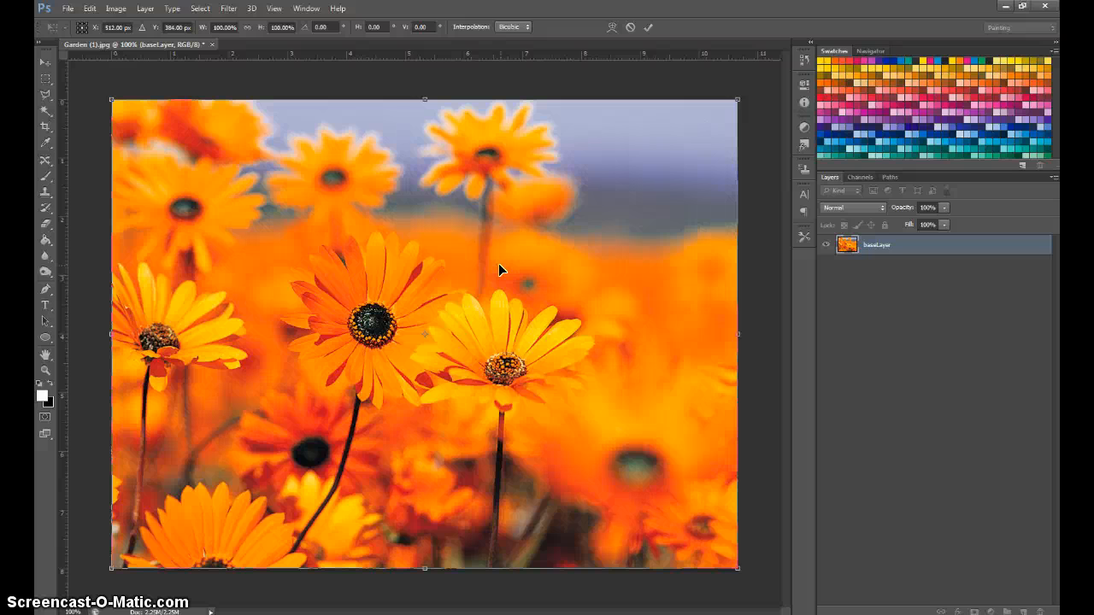
pyautogui.click(117, 10)
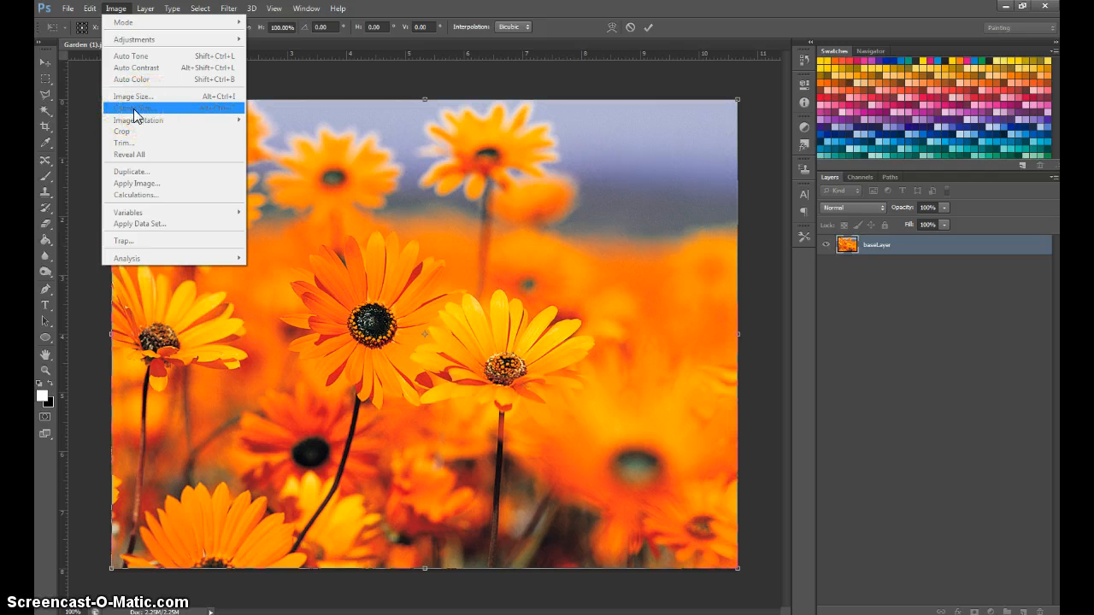
pyautogui.click(84, 400)
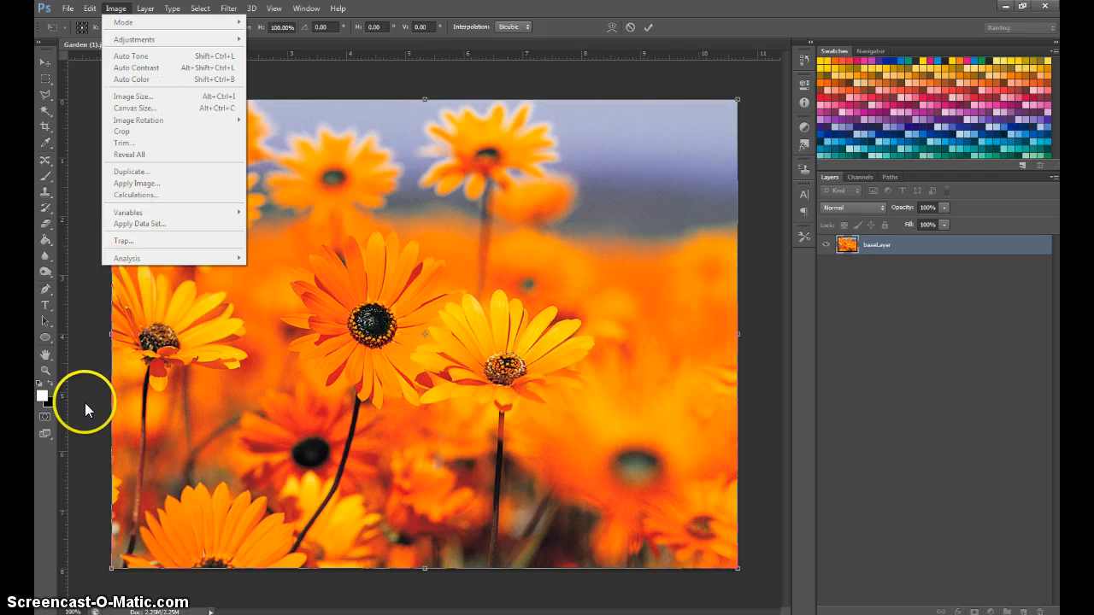
pyautogui.click(117, 10)
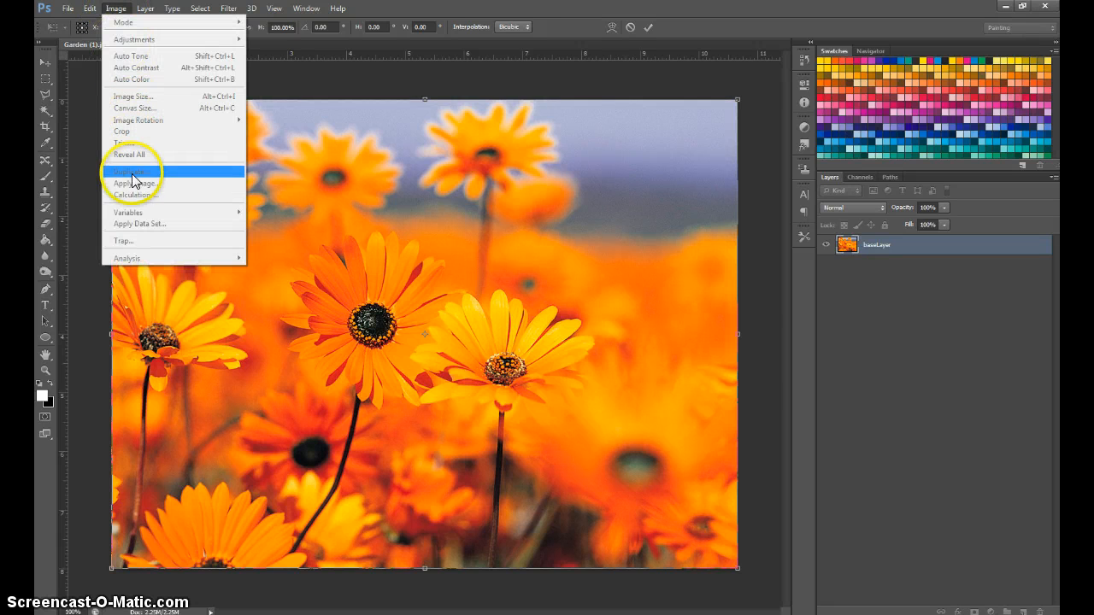
pyautogui.click(764, 333)
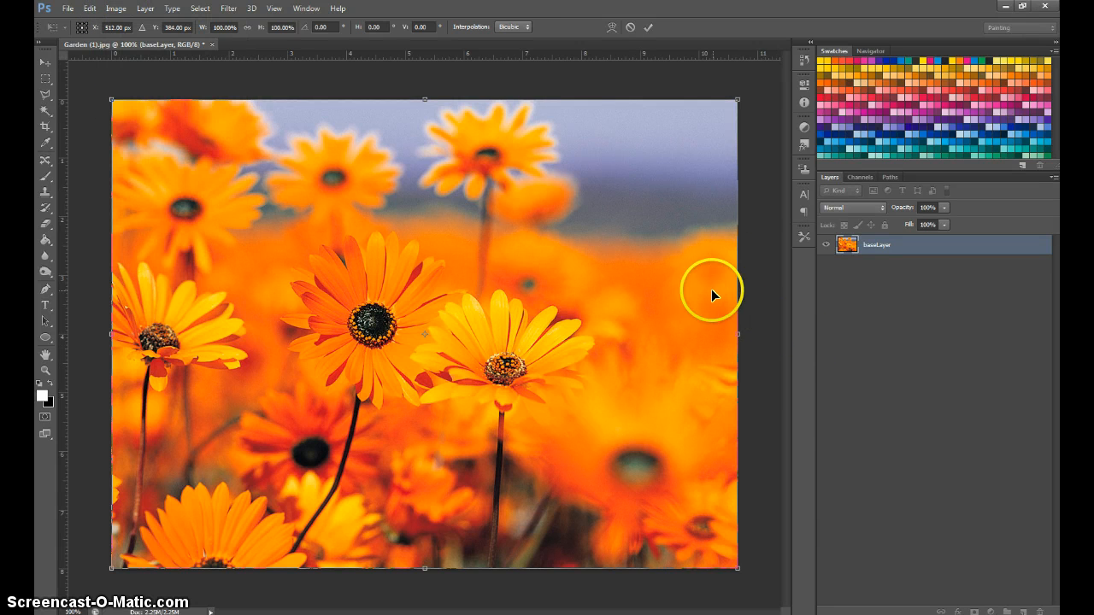
pyautogui.press('Return')
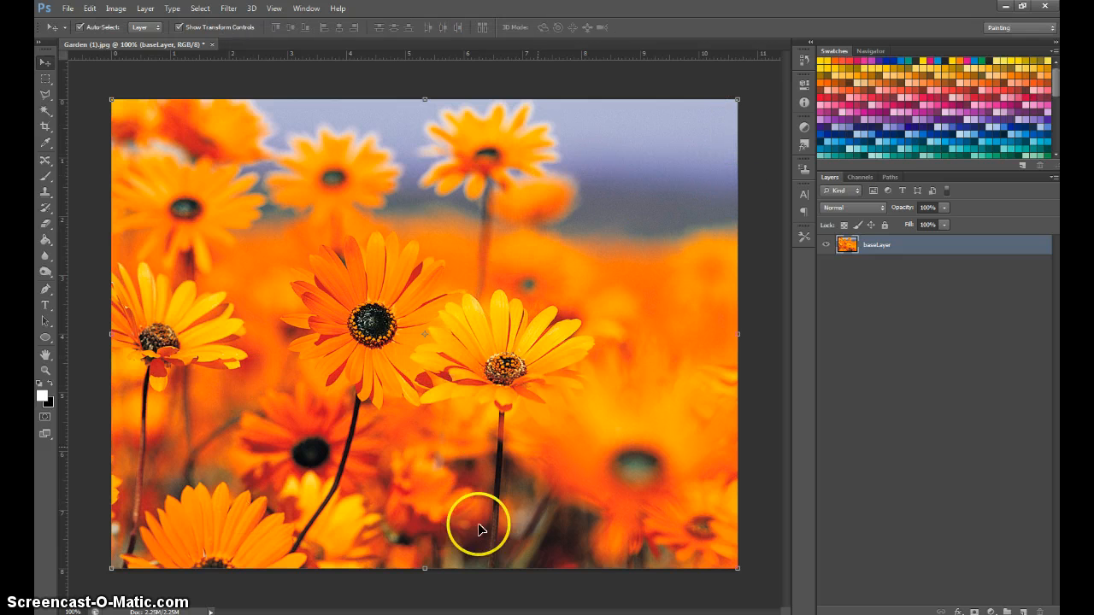
# Try scaling baseLayer to about 97% width and 50% height, then undo it and cancel the transform.
pyautogui.moveTo(737, 568); pyautogui.dragTo(716, 334)
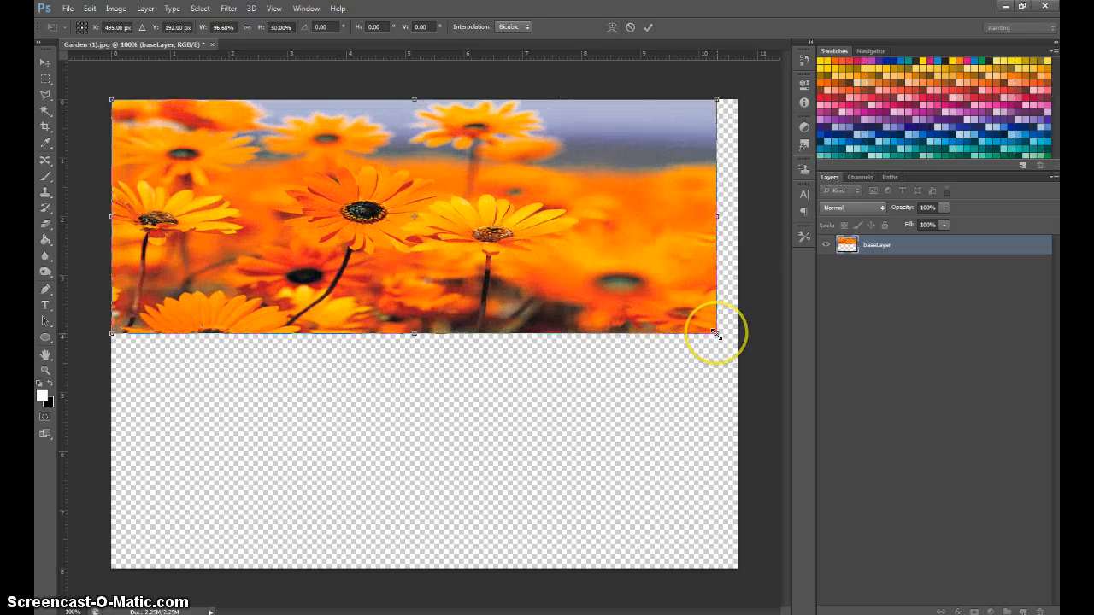
pyautogui.hotkey('ctrl', 'z')
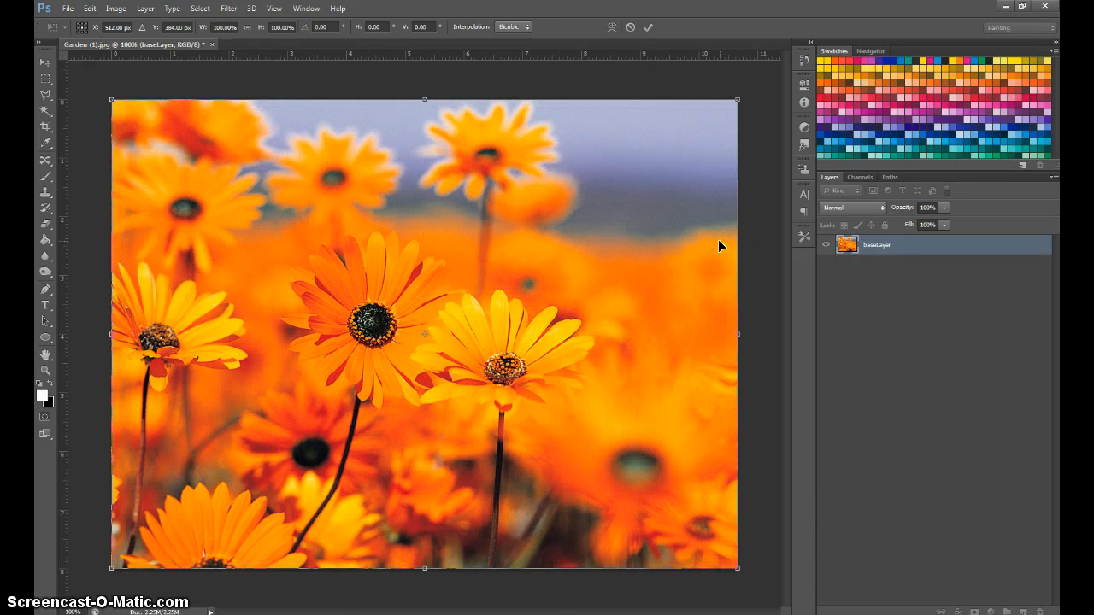
pyautogui.press('Escape')
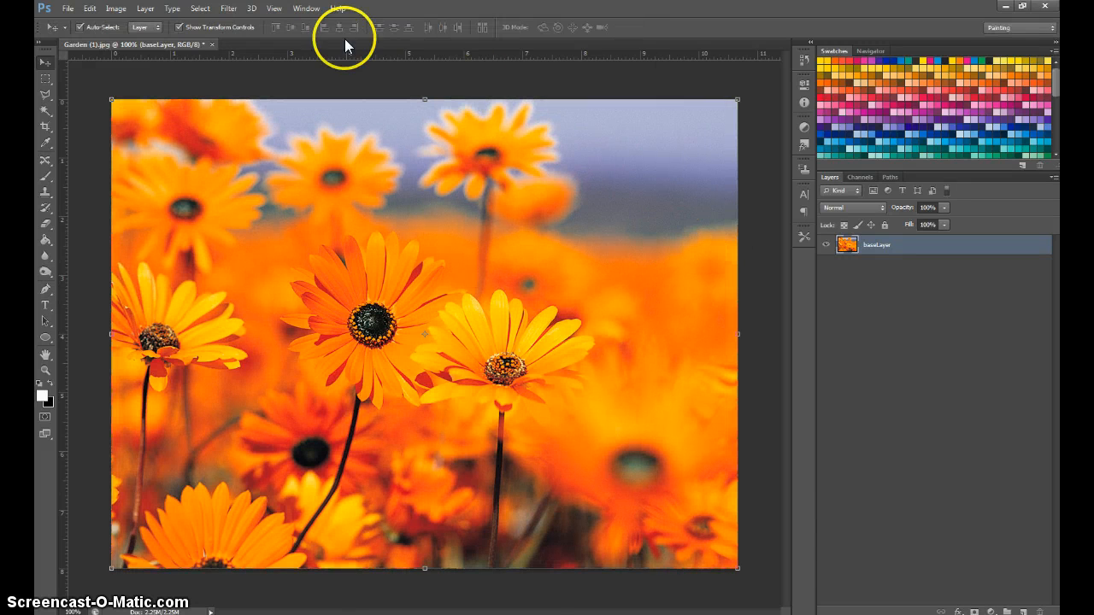
# Open the Canvas Size settings and switch the new size units from inches to pixels.
pyautogui.click(116, 9)
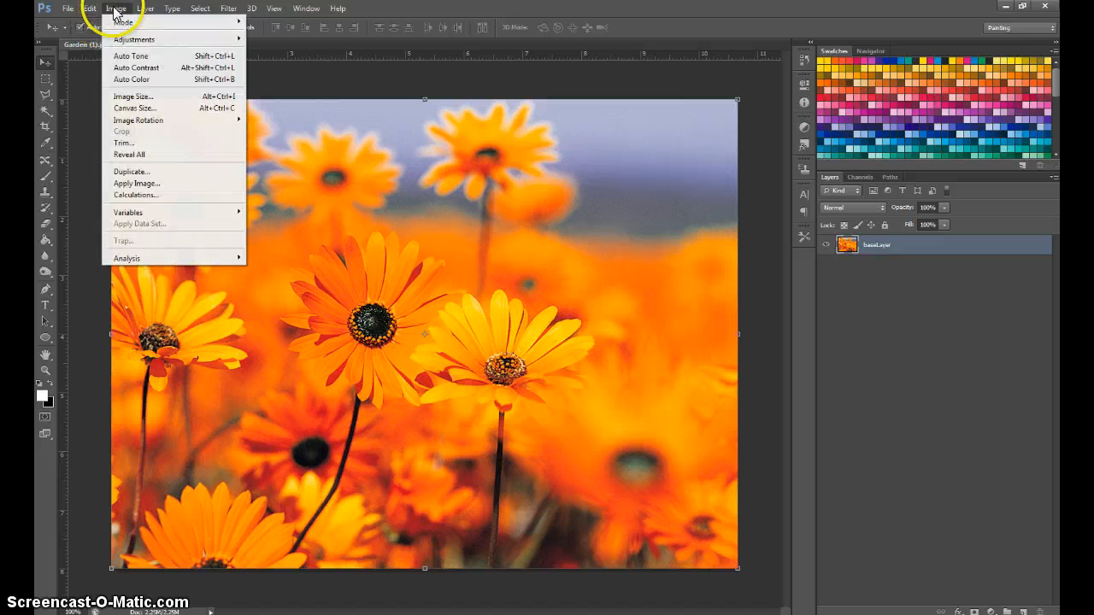
pyautogui.click(136, 109)
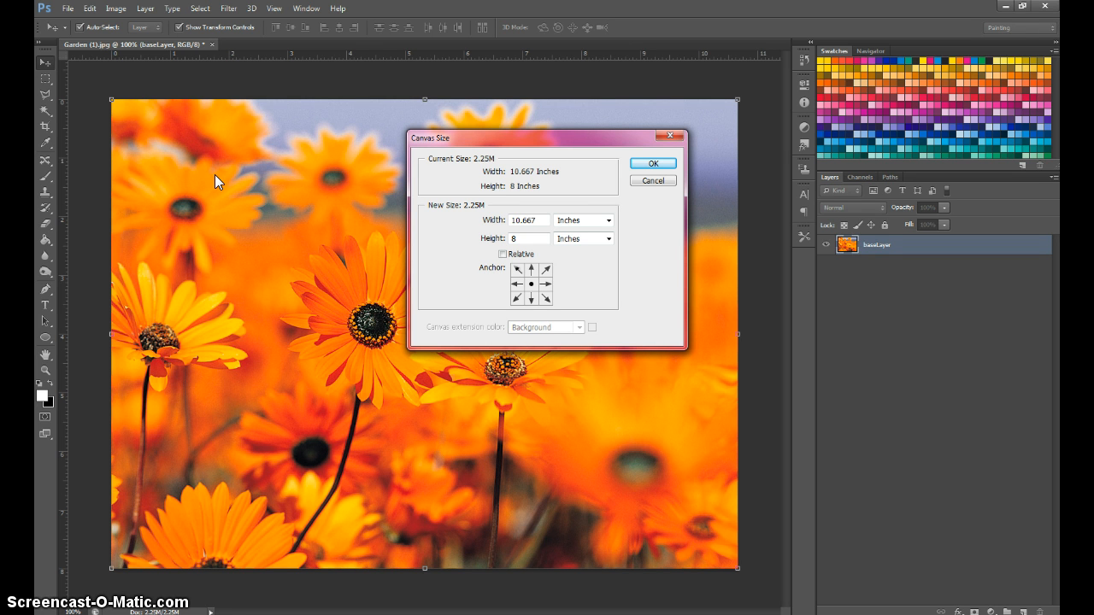
pyautogui.click(610, 220)
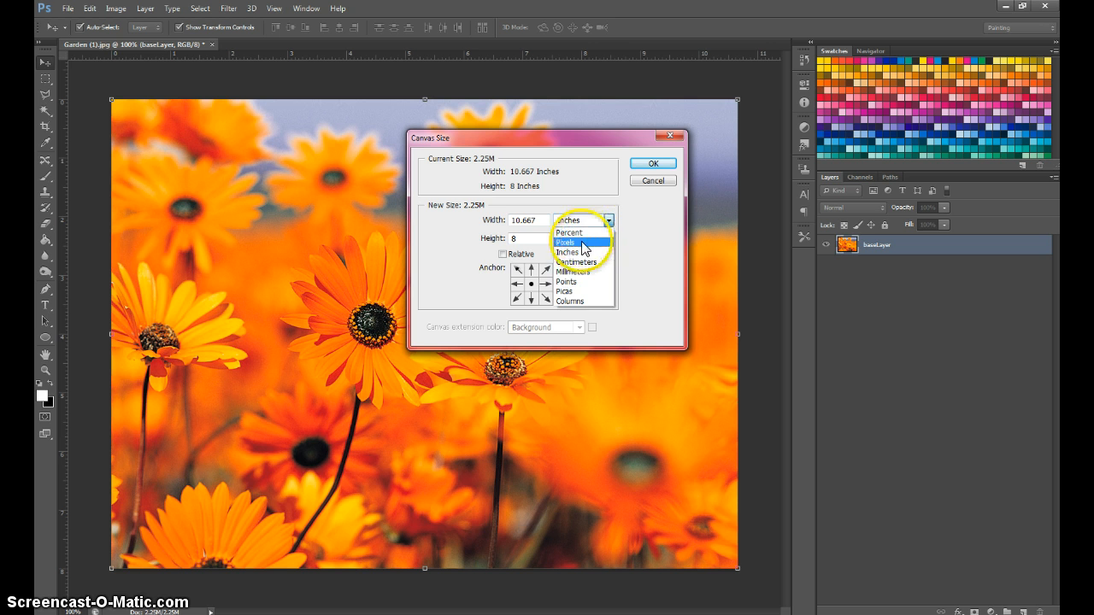
pyautogui.click(584, 243)
pyautogui.moveTo(543, 220); pyautogui.dragTo(502, 227)
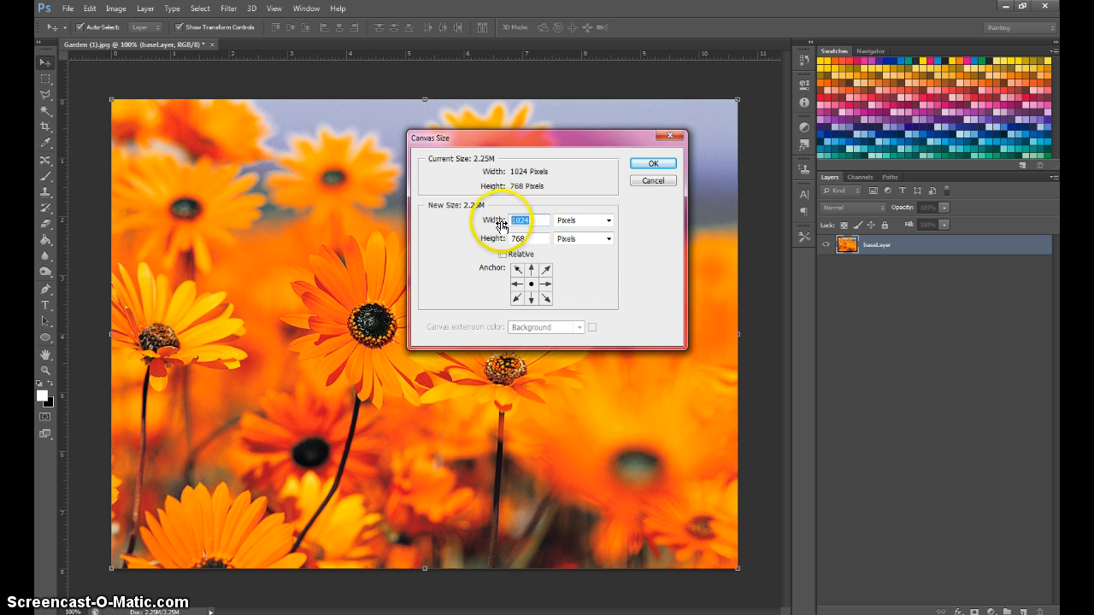
pyautogui.press('Tab')
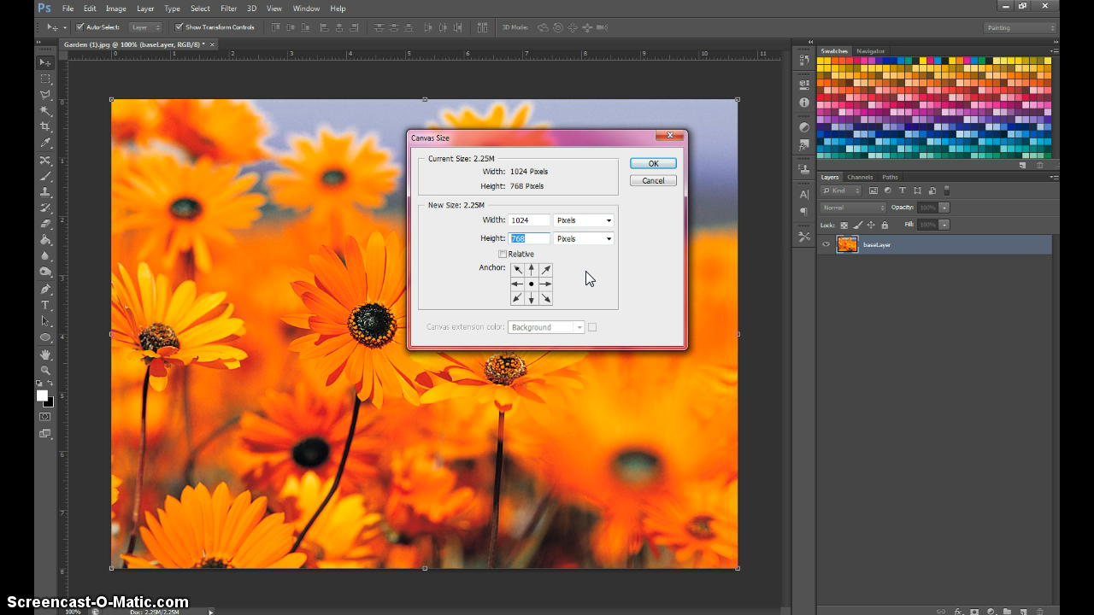
# Reduce the canvas to 102 pixels wide and 76 pixels high, and proceed despite the clipping.
pyautogui.click(531, 221)
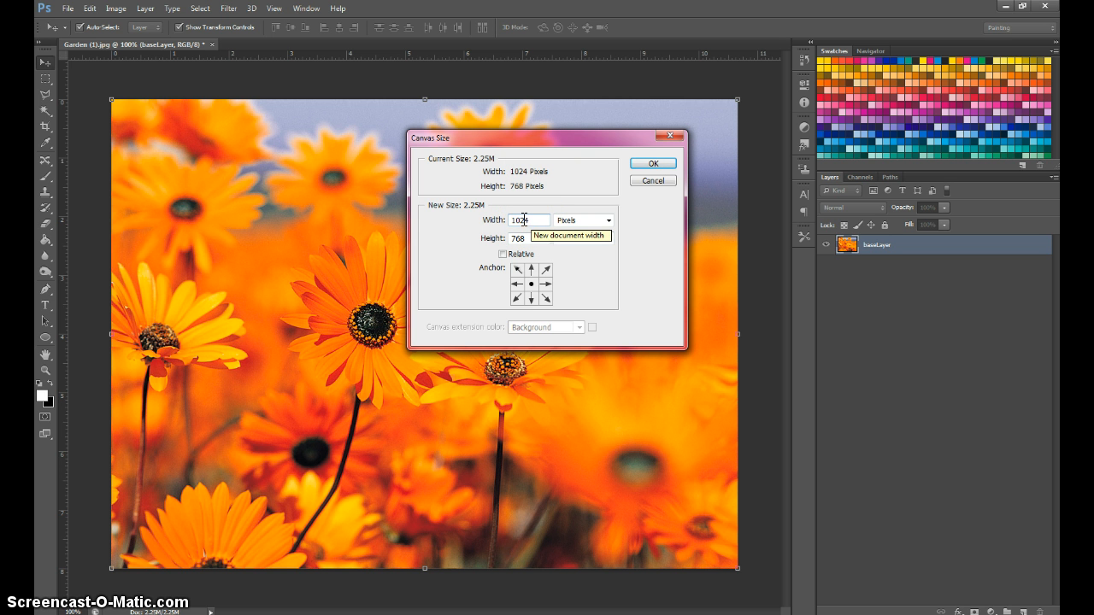
pyautogui.moveTo(525, 221); pyautogui.dragTo(537, 239)
pyautogui.press('BackSpace')
pyautogui.press('BackSpace')
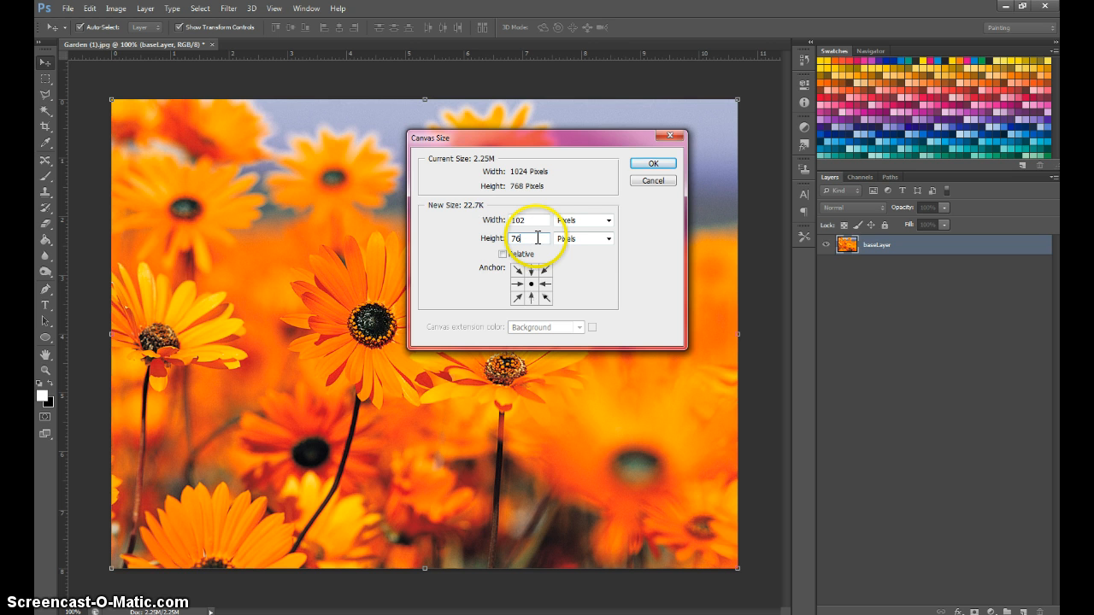
pyautogui.click(653, 163)
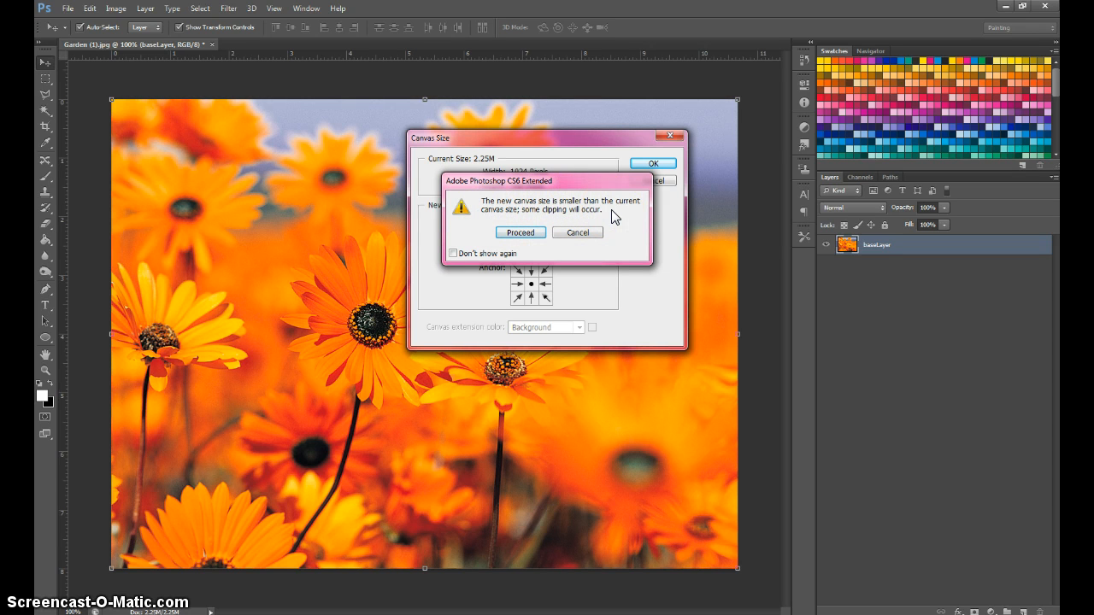
pyautogui.click(511, 232)
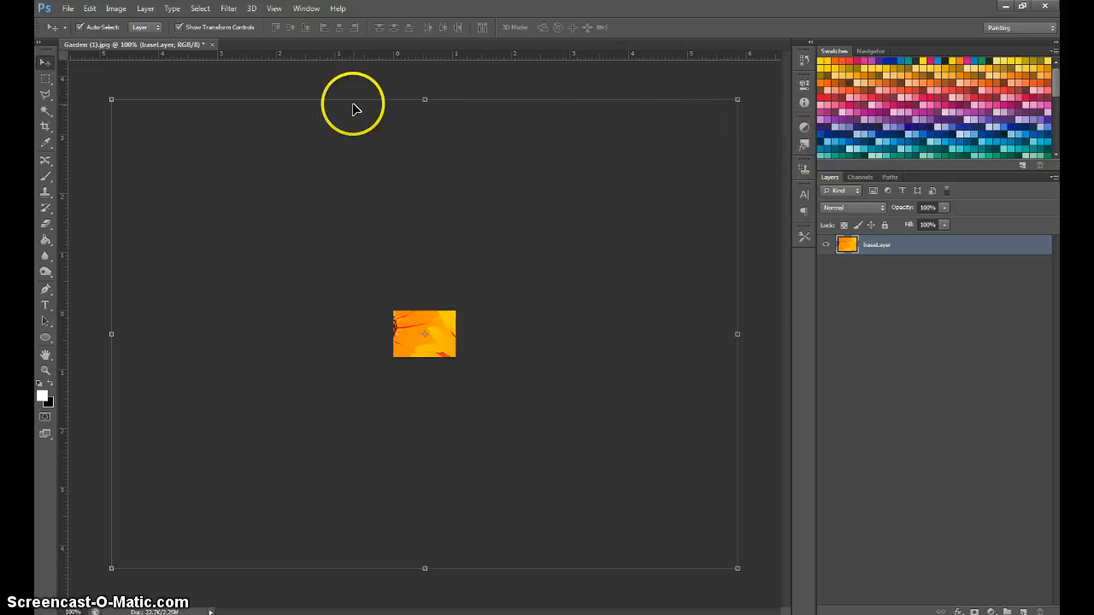
# Move baseLayer around behind the small canvas to show different parts of the flowers, ending roughly centred on the canvas.
pyautogui.moveTo(251, 229); pyautogui.dragTo(338, 314)
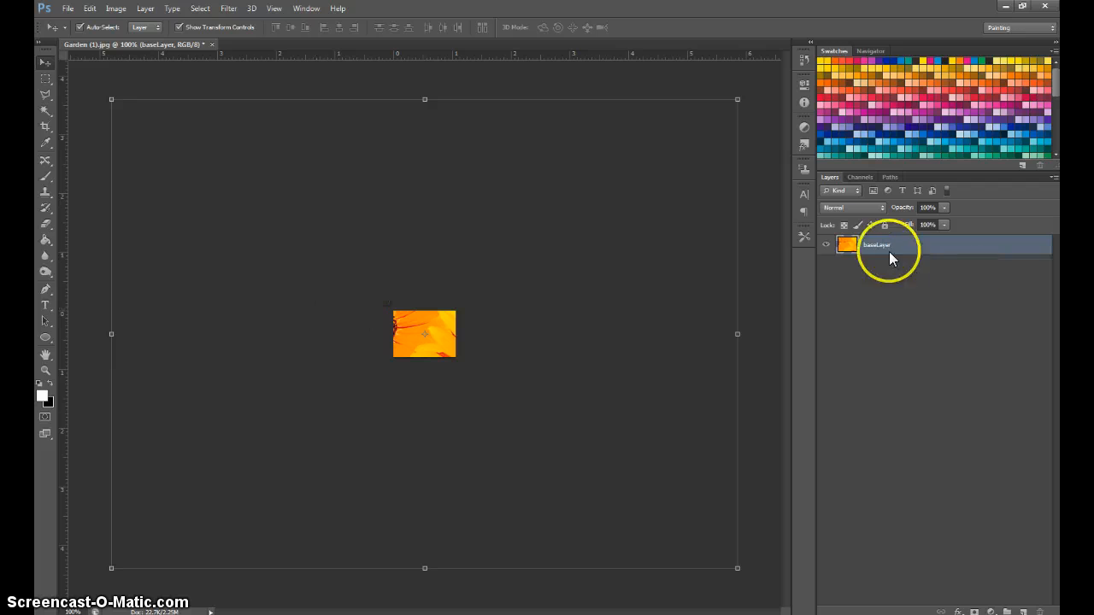
pyautogui.moveTo(539, 301); pyautogui.dragTo(617, 413)
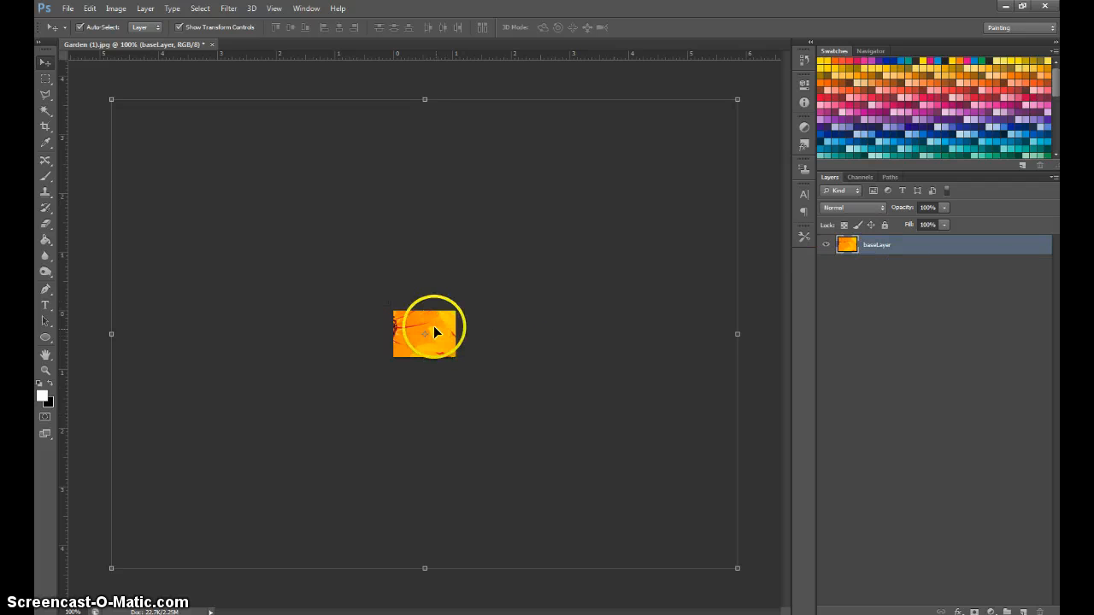
pyautogui.moveTo(430, 322); pyautogui.dragTo(435, 269)
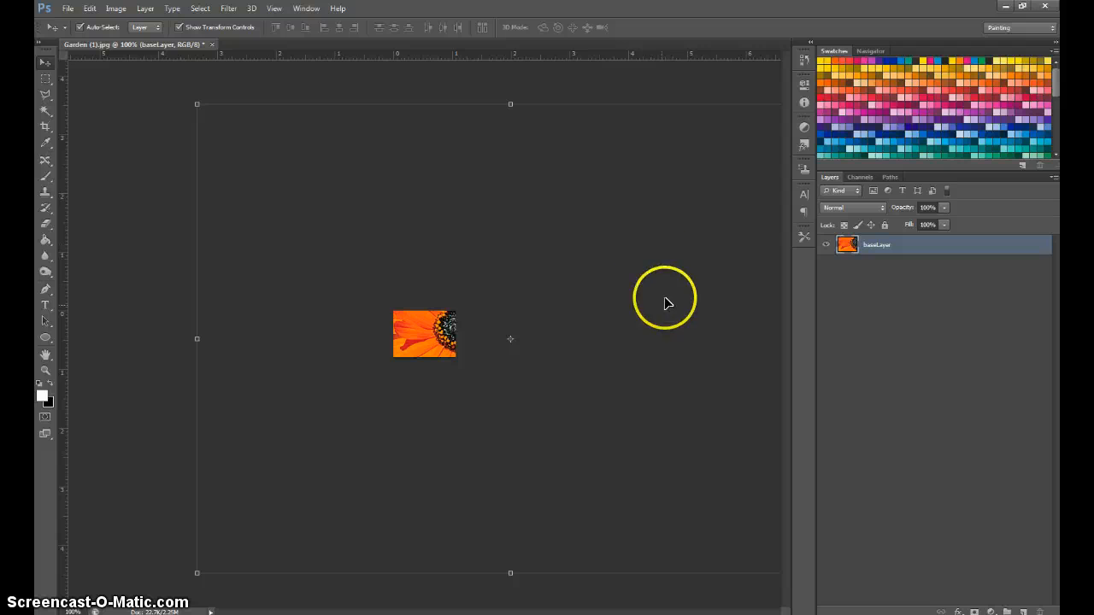
pyautogui.moveTo(442, 320); pyautogui.dragTo(292, 337)
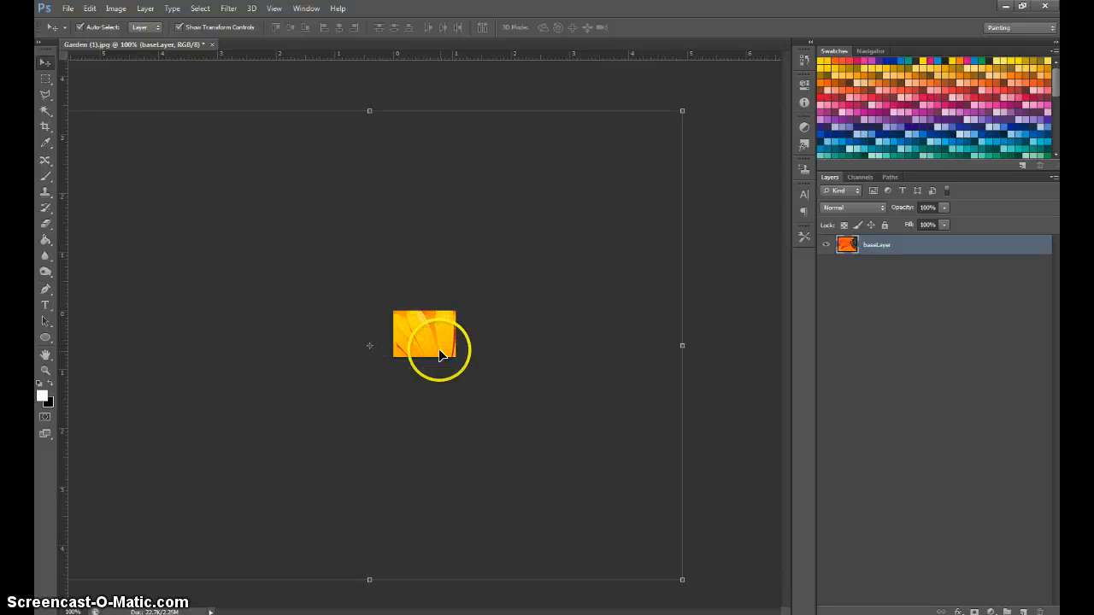
pyautogui.moveTo(439, 350); pyautogui.dragTo(303, 264)
pyautogui.moveTo(440, 342); pyautogui.dragTo(524, 403)
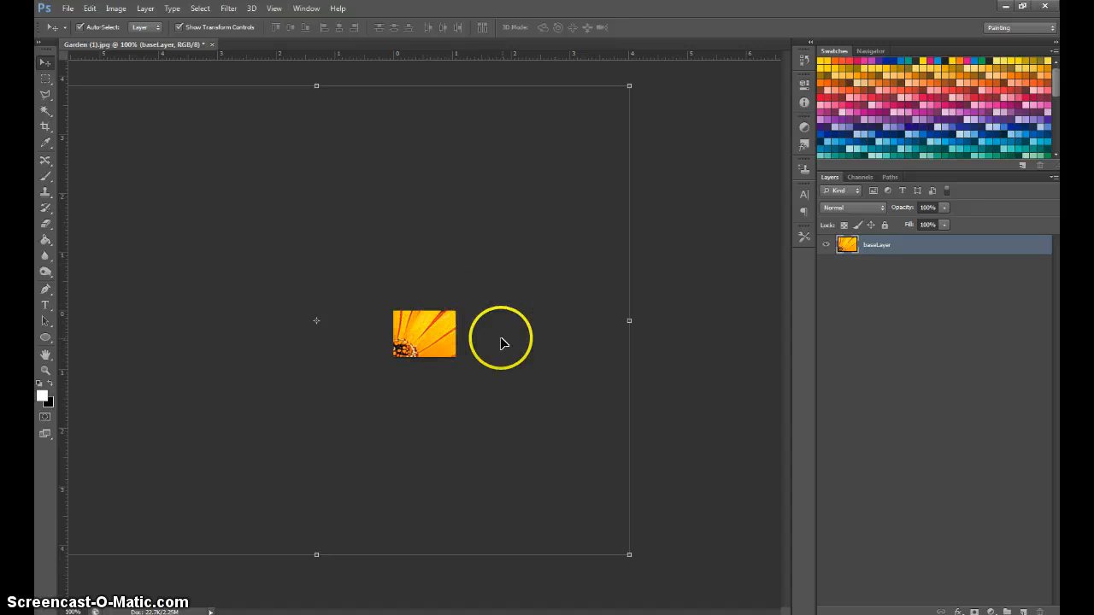
pyautogui.moveTo(416, 331)
pyautogui.mouseDown()
pyautogui.moveTo(461, 330)
pyautogui.moveTo(406, 320)
pyautogui.mouseUp()
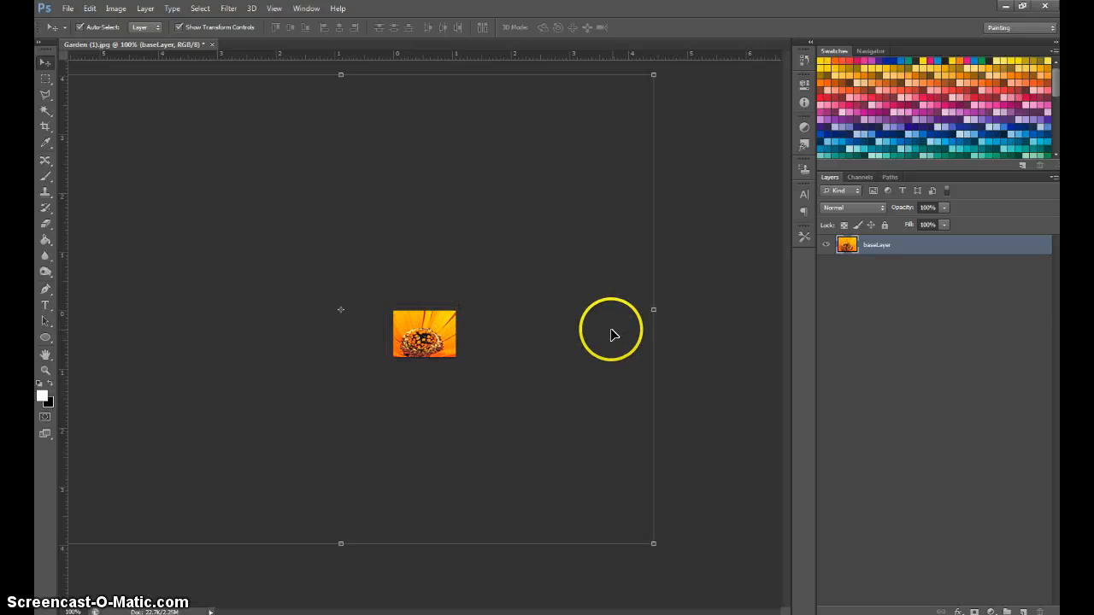
pyautogui.moveTo(456, 325); pyautogui.dragTo(417, 341)
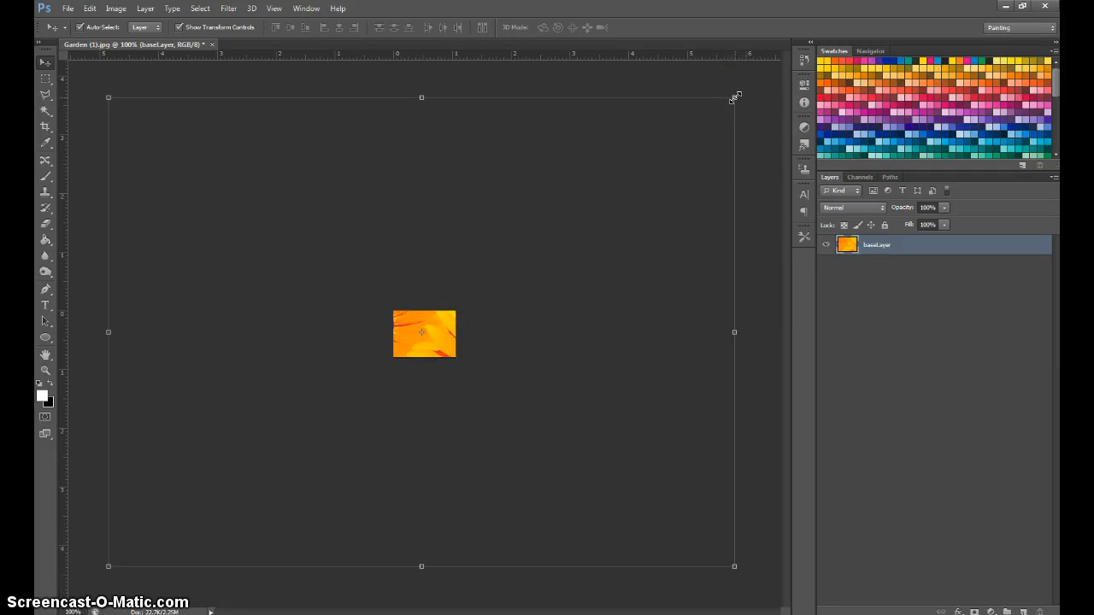
# Try shrinking baseLayer to about 11% width and 13% height, aligned to the canvas's upper-left corner, and apply the transform.
pyautogui.moveTo(735, 97); pyautogui.dragTo(226, 478)
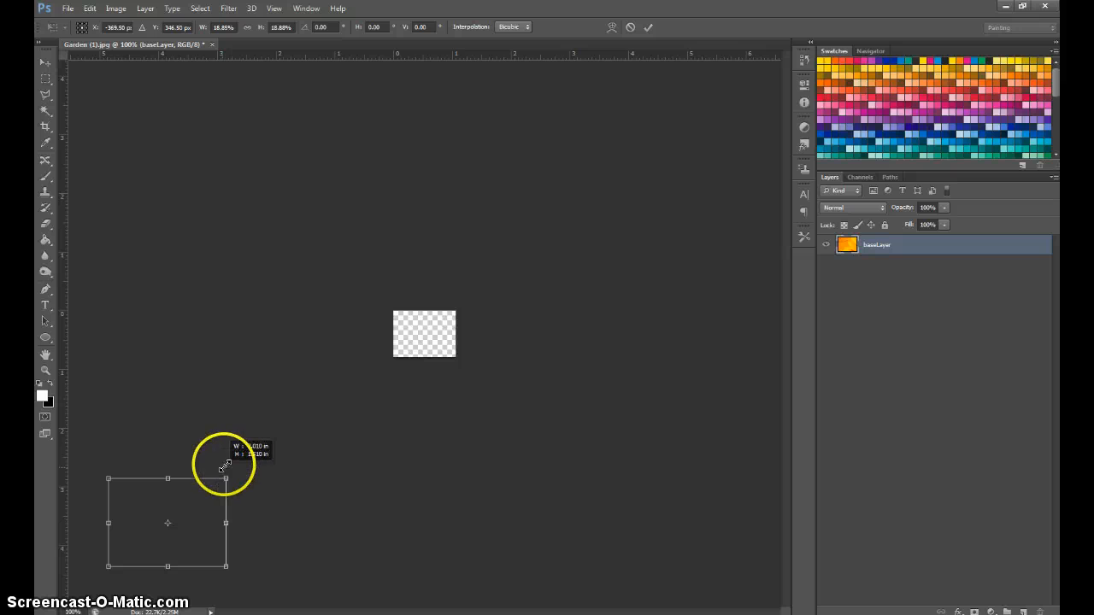
pyautogui.moveTo(200, 518); pyautogui.dragTo(369, 384)
pyautogui.moveTo(276, 439); pyautogui.dragTo(477, 357)
pyautogui.hotkey('ctrl', 'z')
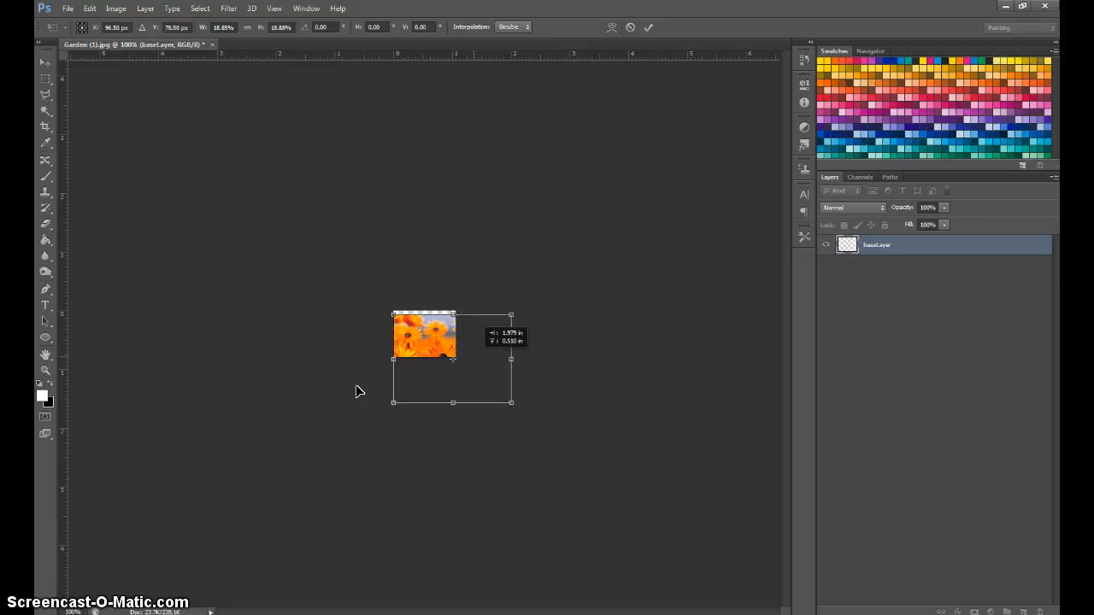
pyautogui.click(513, 397)
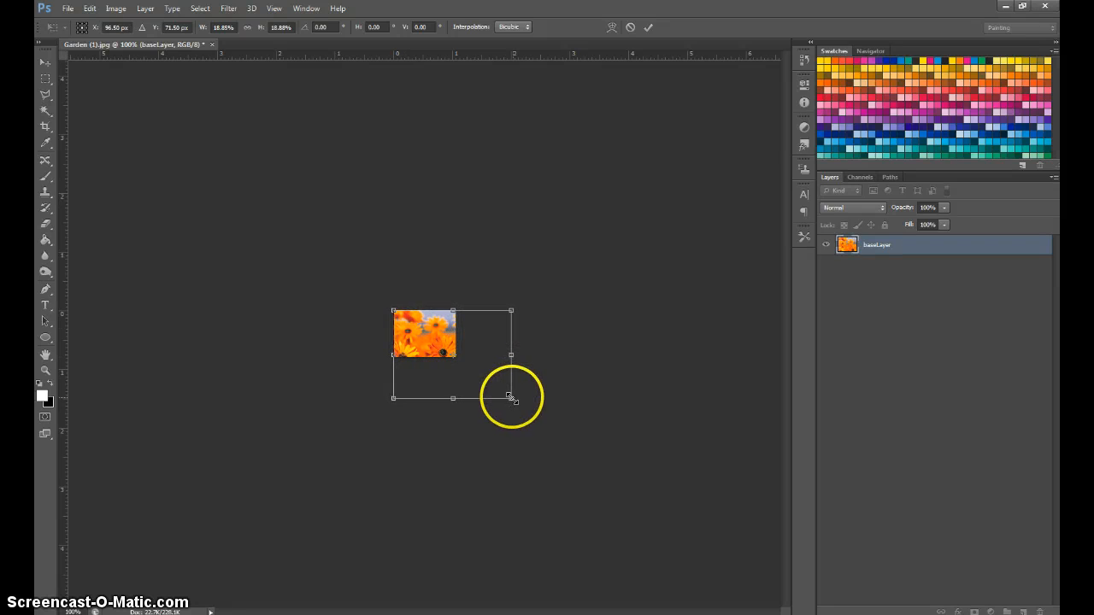
pyautogui.moveTo(510, 400)
pyautogui.mouseDown()
pyautogui.moveTo(451, 363)
pyautogui.moveTo(469, 361)
pyautogui.mouseUp()
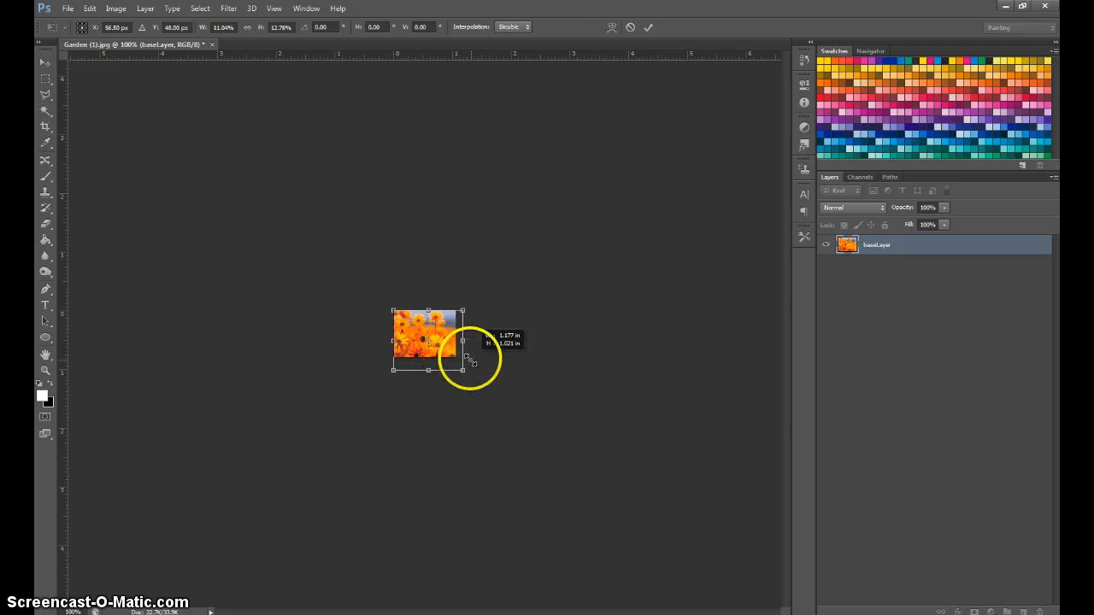
pyautogui.press('Return')
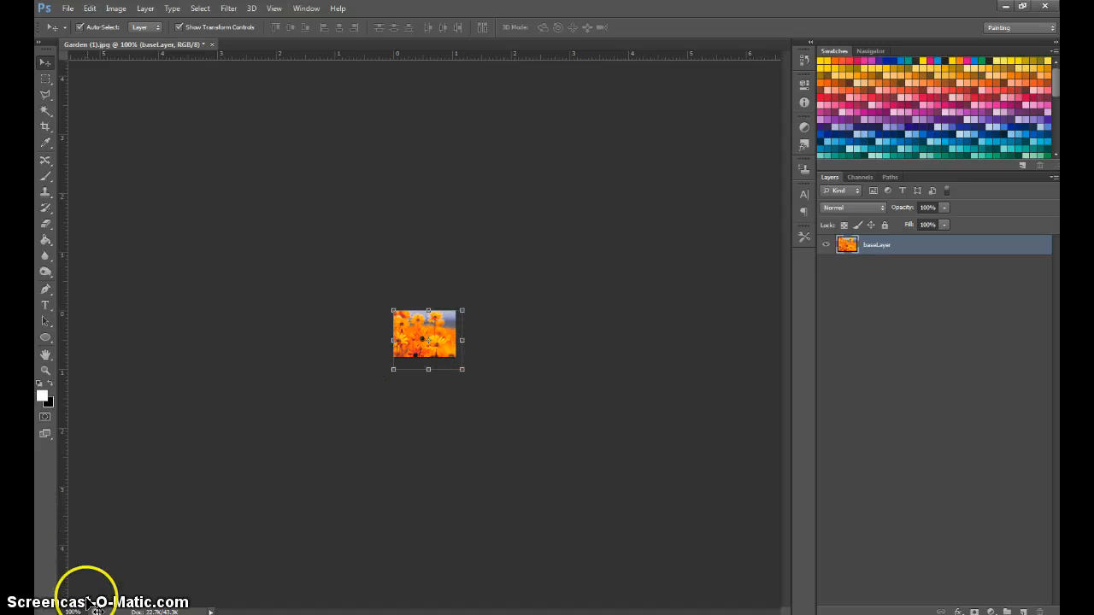
# View the image at actual pixels, try centring the shrunken baseLayer over the canvas, then undo the move and the scaling.
pyautogui.click(274, 9)
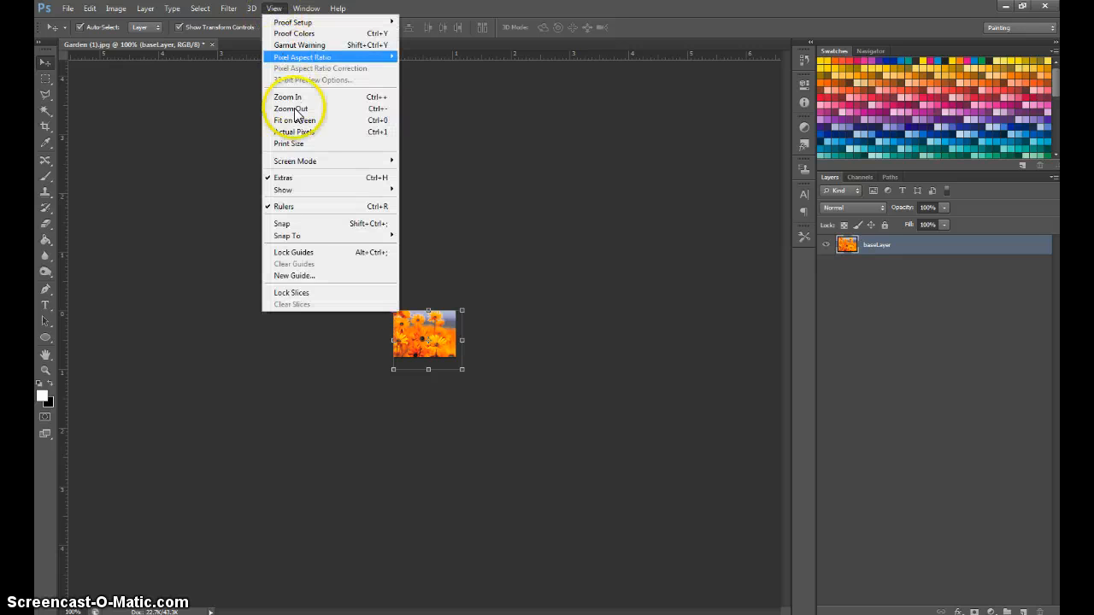
pyautogui.click(301, 131)
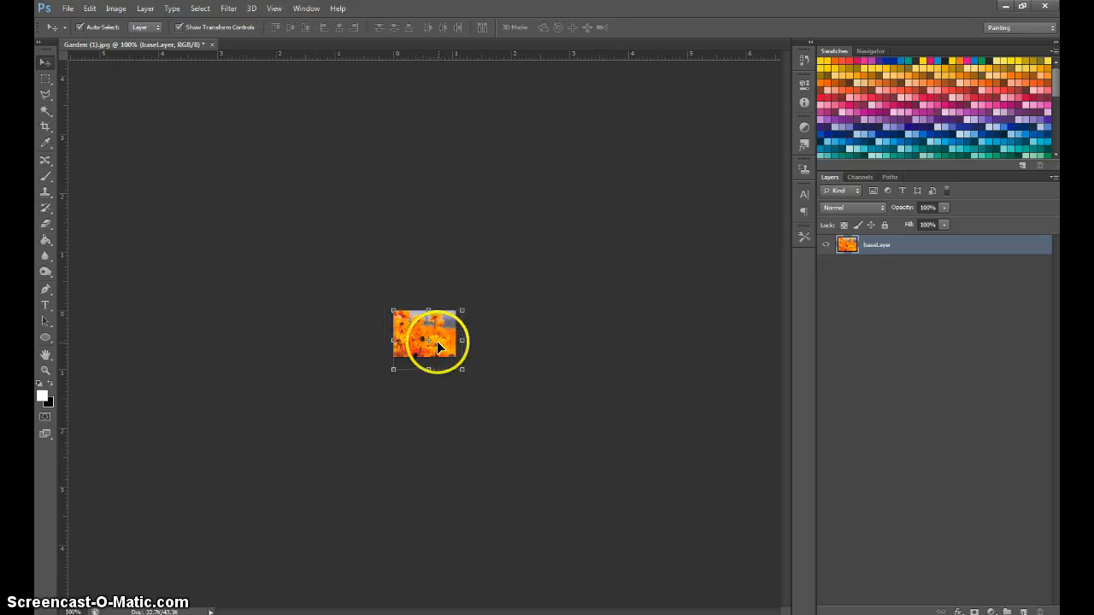
pyautogui.moveTo(437, 341)
pyautogui.mouseDown()
pyautogui.moveTo(442, 329)
pyautogui.moveTo(432, 329)
pyautogui.mouseUp()
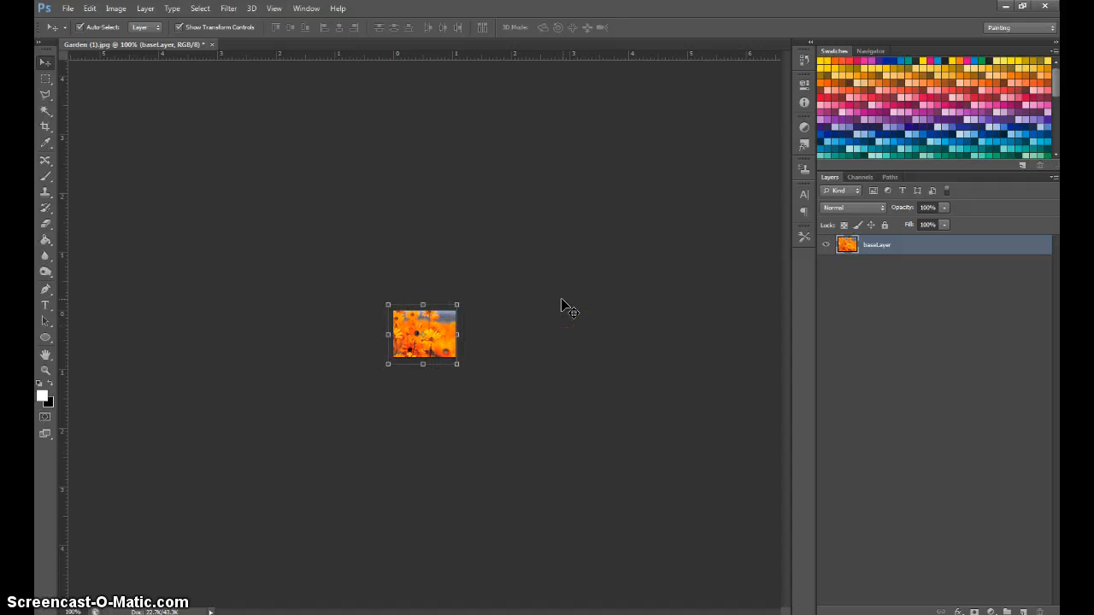
pyautogui.hotkey('ctrl', 'alt', 'z')
pyautogui.hotkey('ctrl', 'alt', 'z')
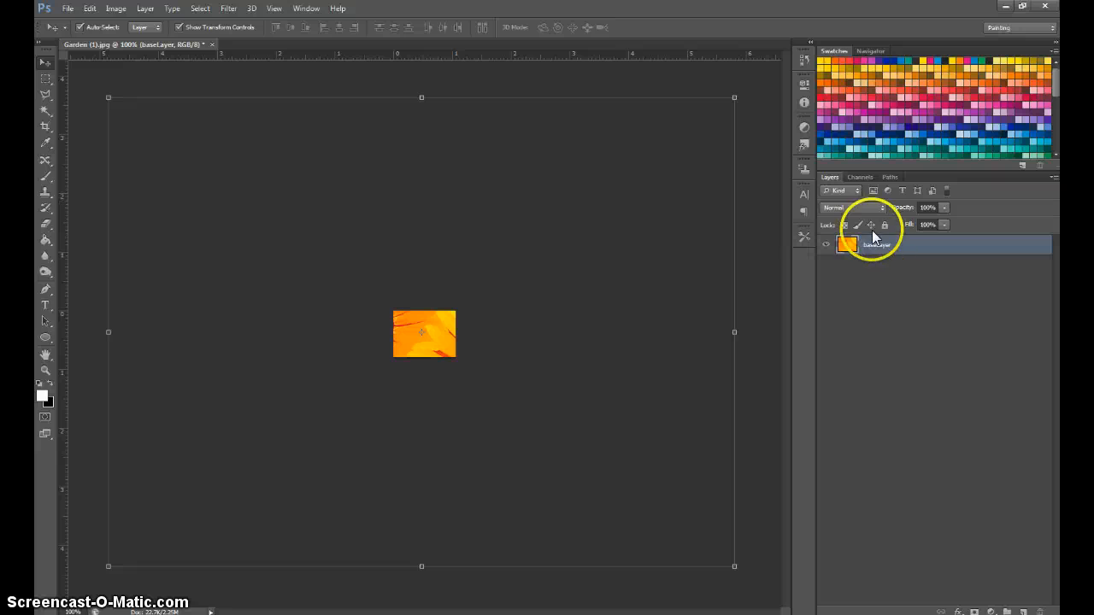
# Check the document's pixel dimensions in the Image Size settings and close them without changes.
pyautogui.click(146, 9)
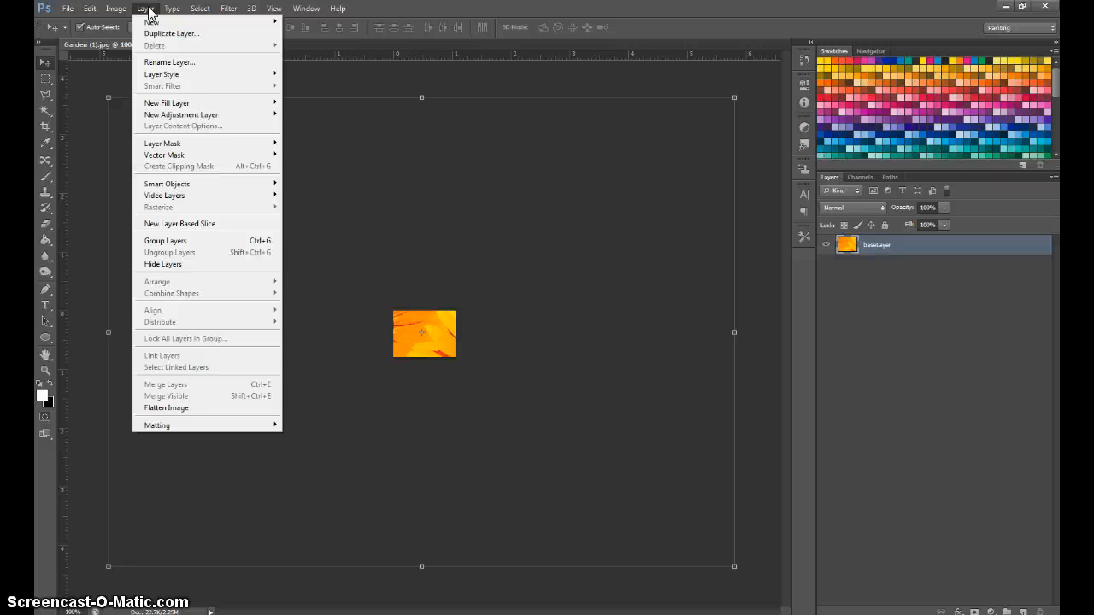
pyautogui.click(196, 11)
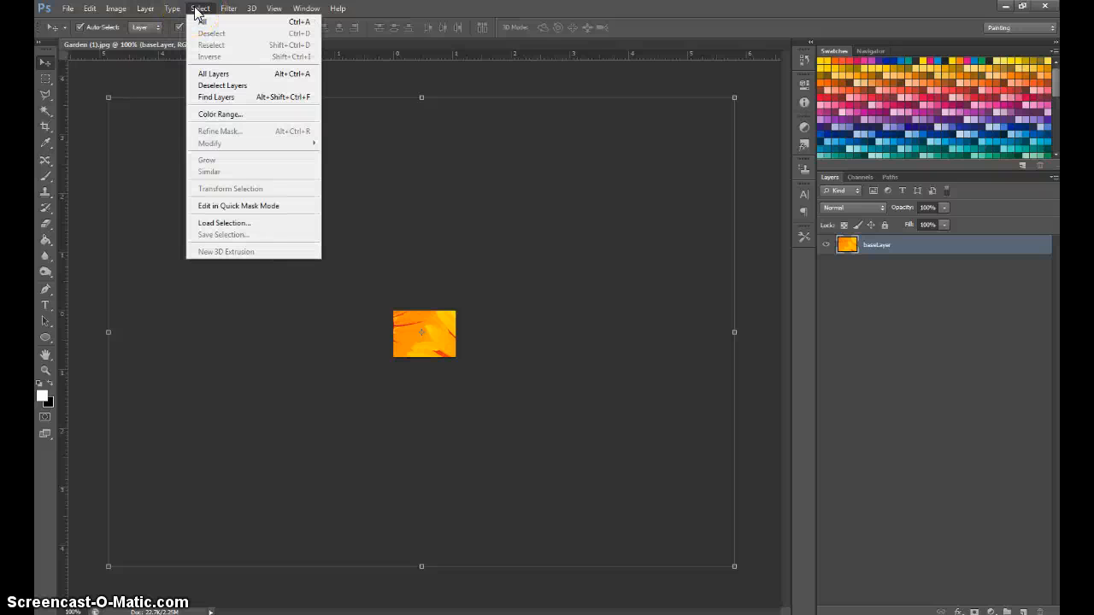
pyautogui.click(870, 250)
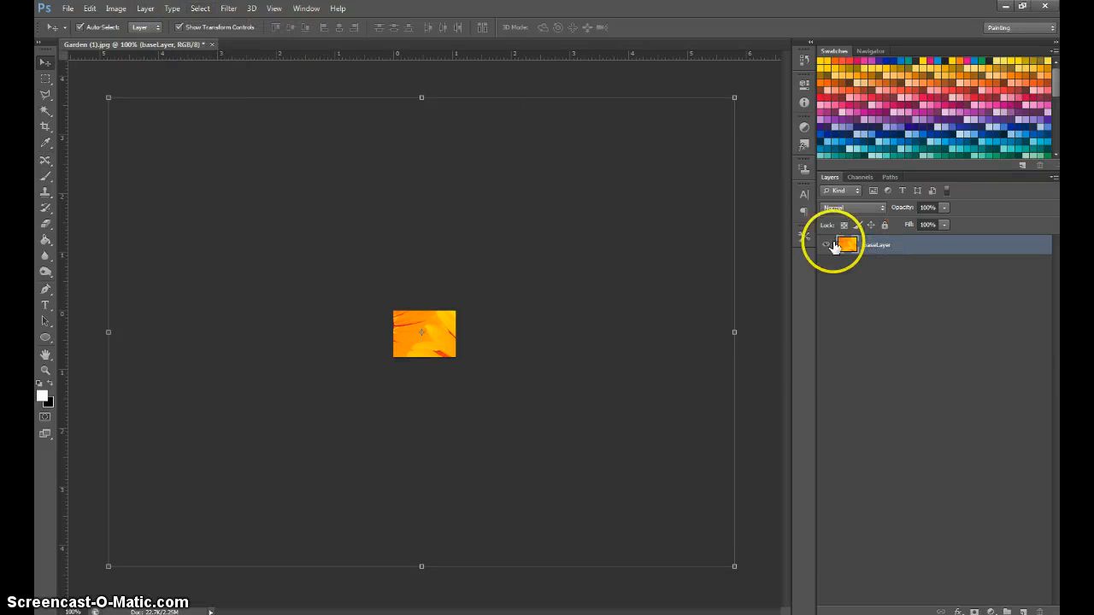
pyautogui.click(114, 8)
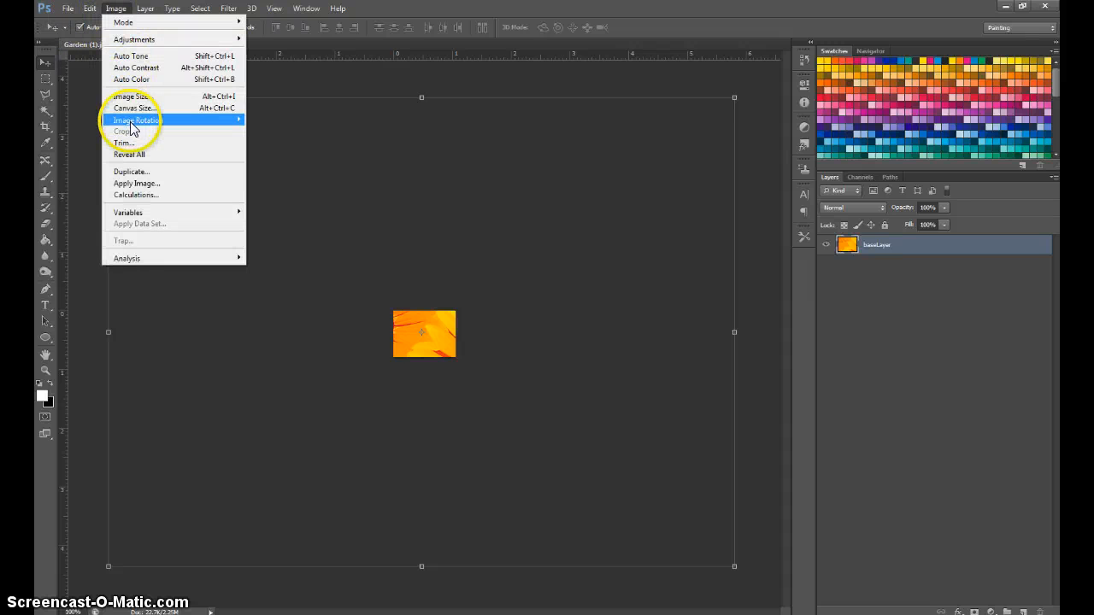
pyautogui.click(128, 96)
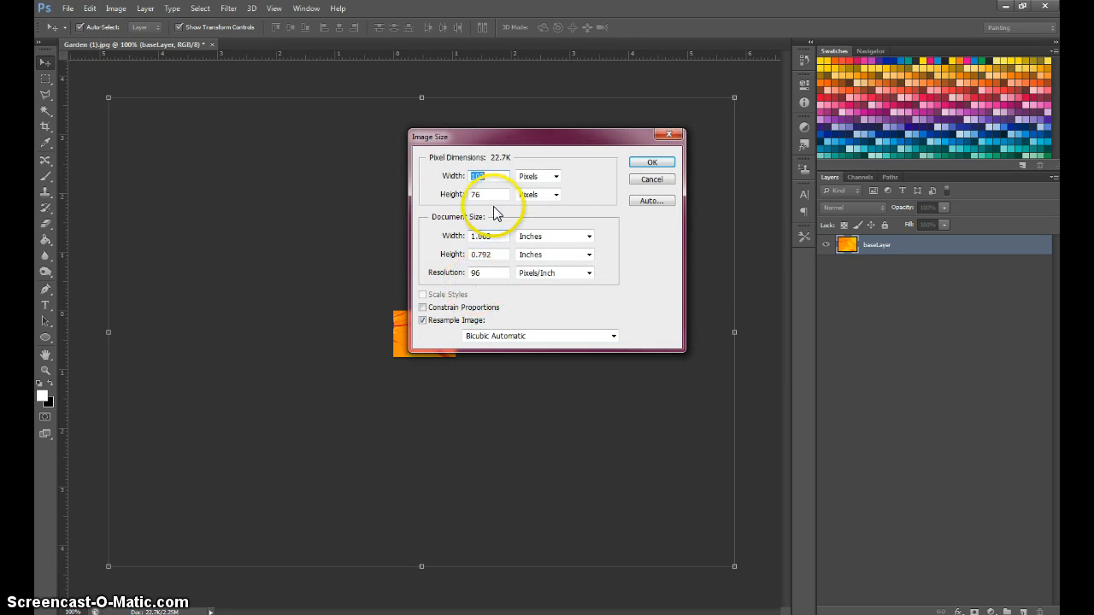
pyautogui.click(485, 176)
pyautogui.click(652, 179)
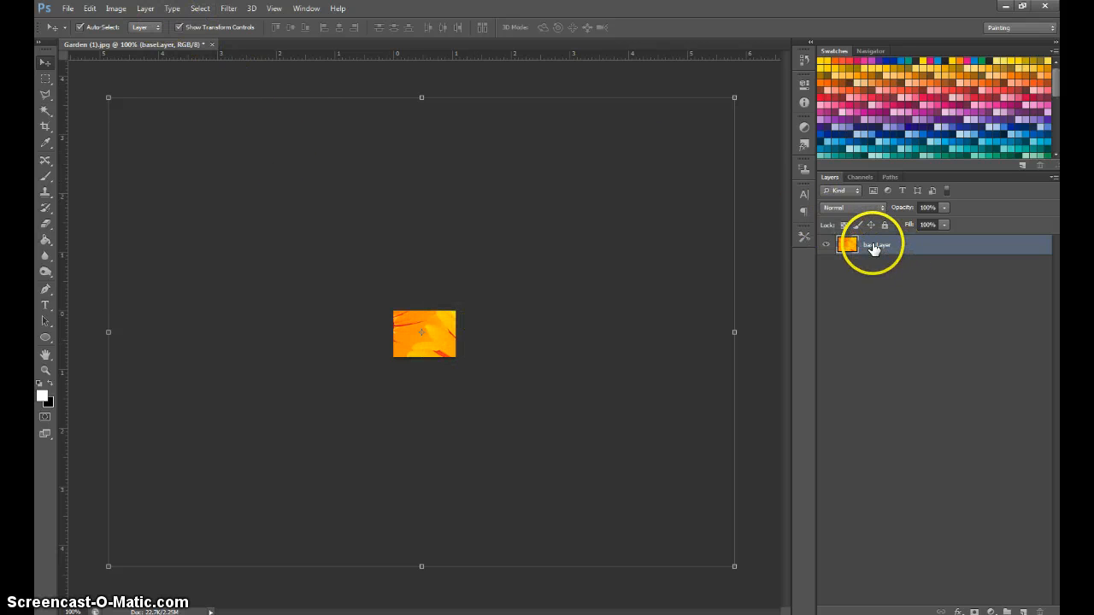
# Try selecting the entire canvas, then deselect it.
pyautogui.hotkey('ctrl', 'a')
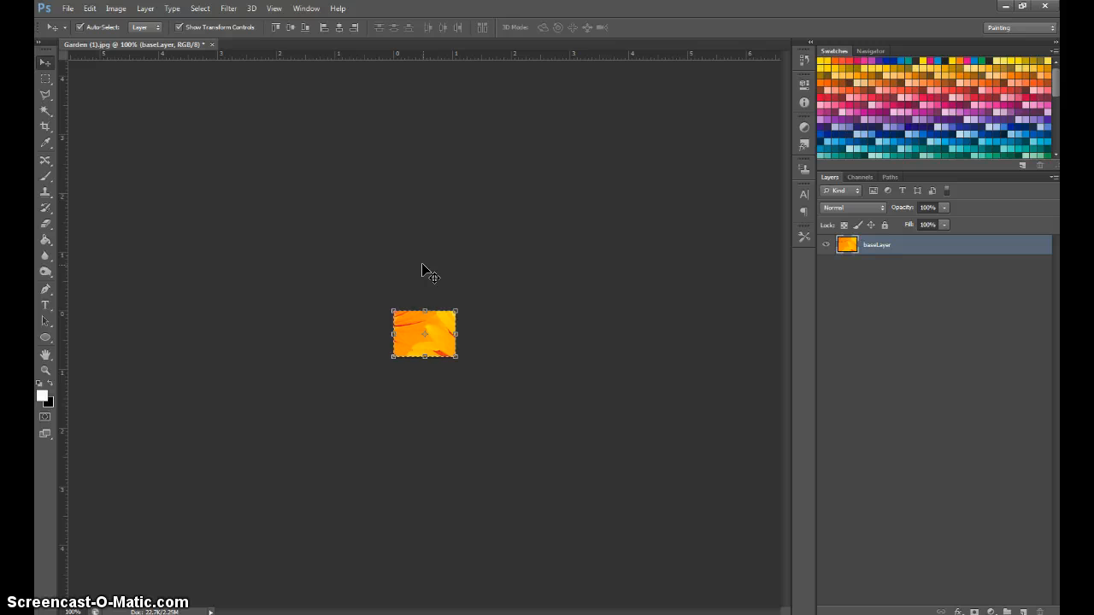
pyautogui.hotkey('ctrl', 'd')
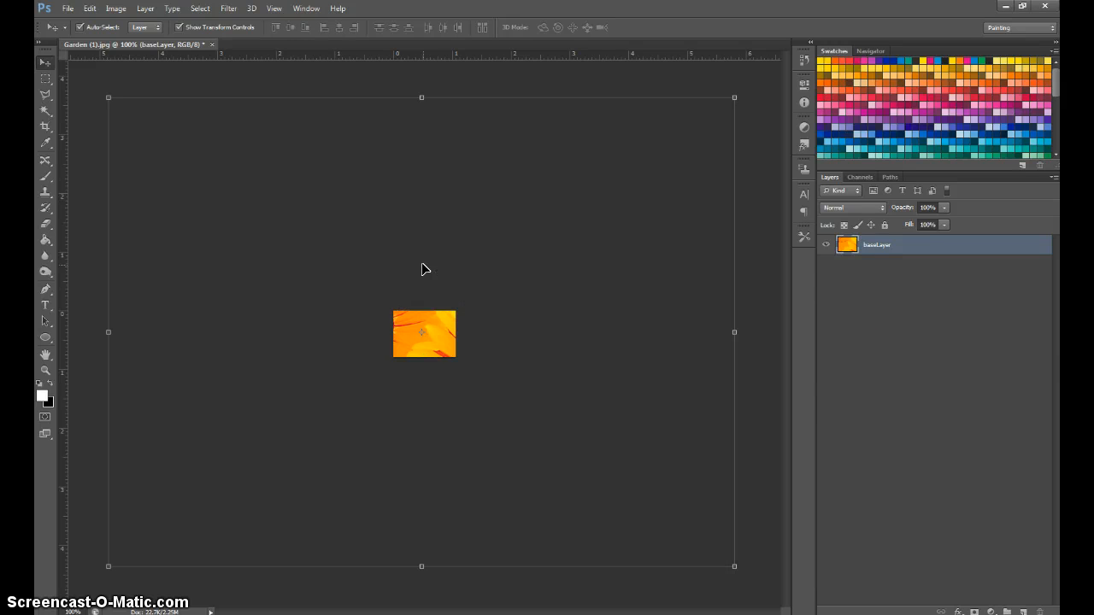
# Move baseLayer slightly down and to the right so the dark flower centre sits at the canvas's left edge.
pyautogui.click(849, 246)
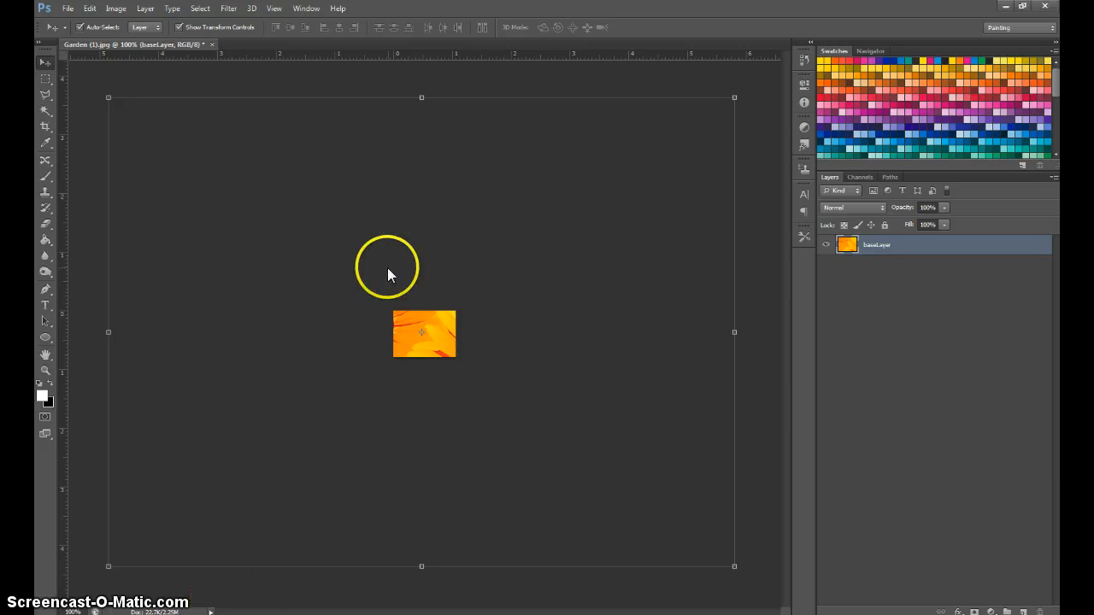
pyautogui.moveTo(443, 195); pyautogui.dragTo(368, 208)
pyautogui.moveTo(433, 330); pyautogui.dragTo(448, 350)
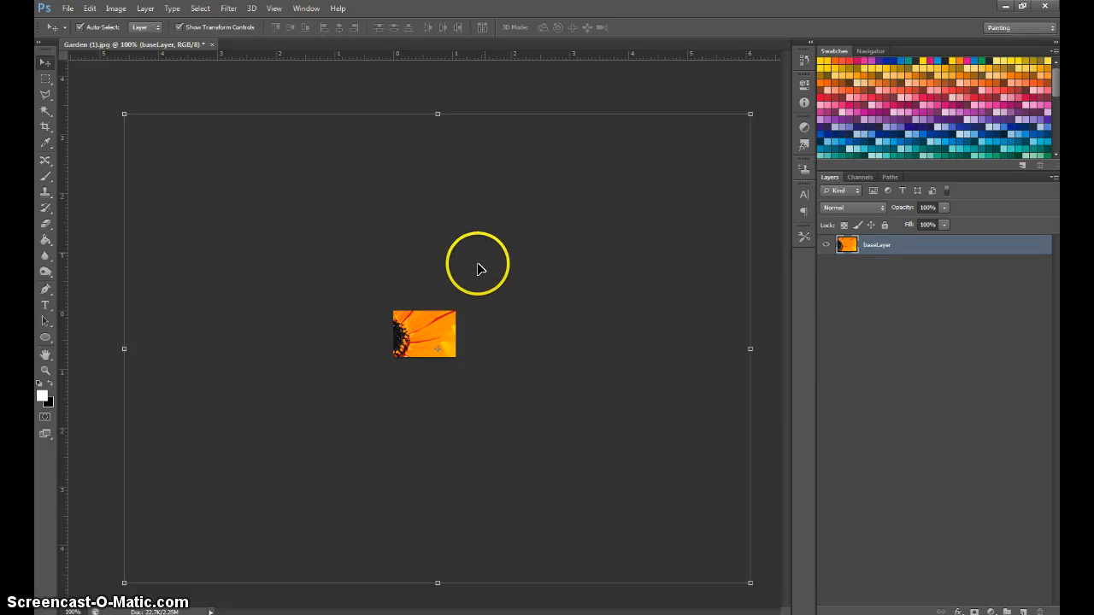
# Try scaling baseLayer freehand to about 12.6% of its width and 10.3% of its height, placed over the canvas.
pyautogui.click(91, 9)
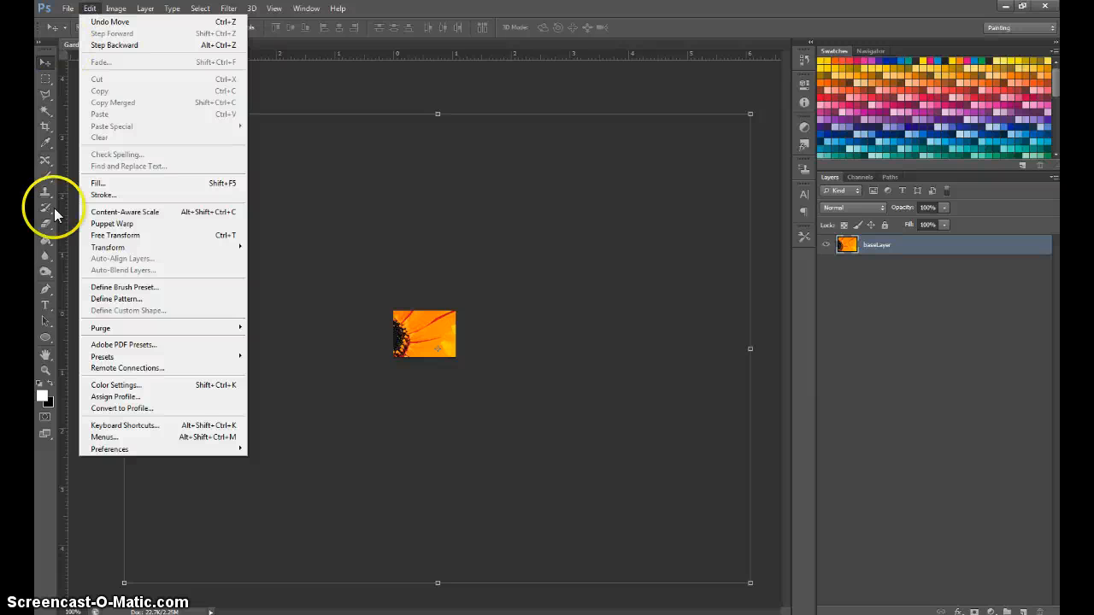
pyautogui.moveTo(115, 8)
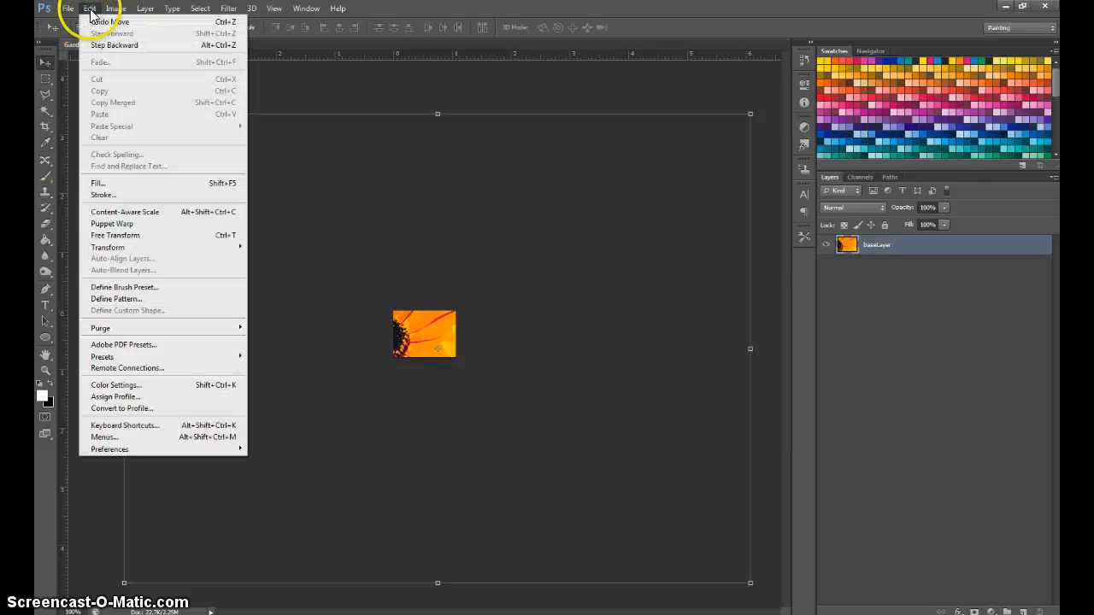
pyautogui.moveTo(101, 248)
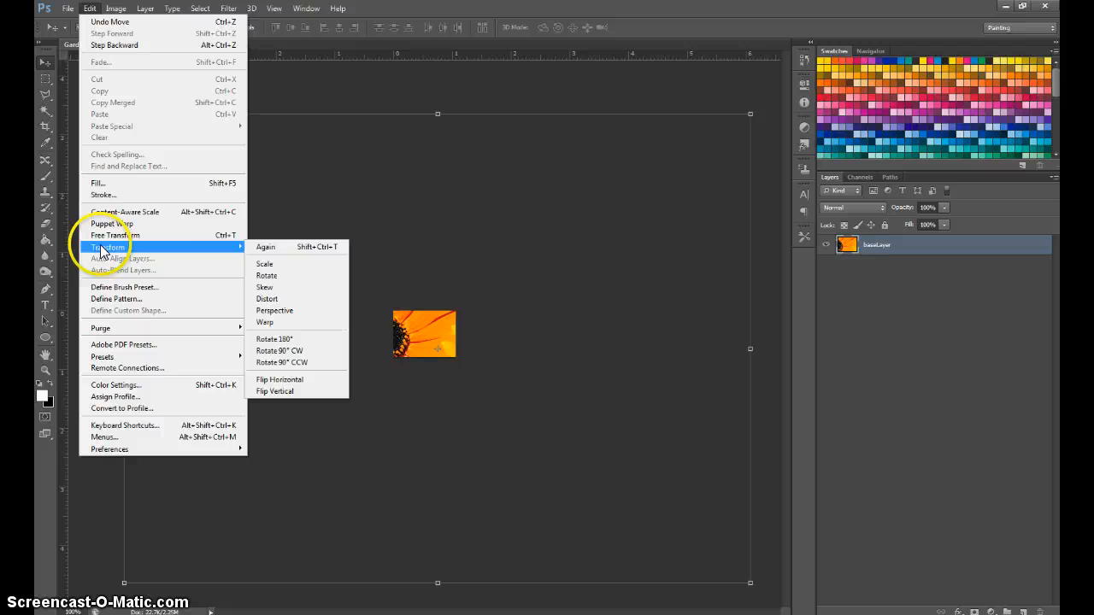
pyautogui.click(265, 264)
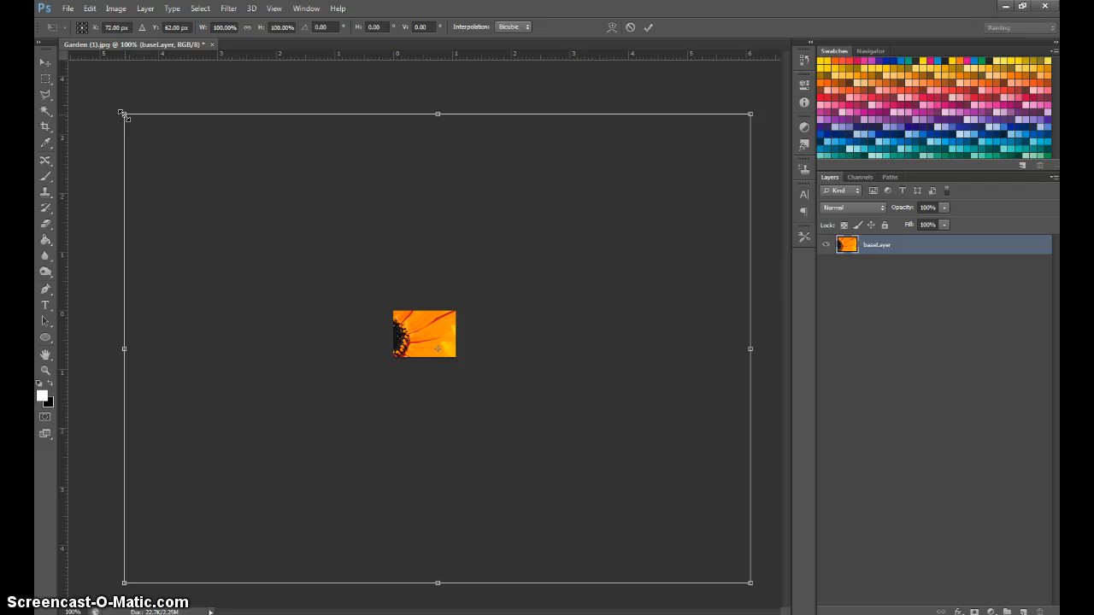
pyautogui.moveTo(124, 116)
pyautogui.mouseDown()
pyautogui.moveTo(413, 330)
pyautogui.moveTo(384, 359)
pyautogui.moveTo(394, 365)
pyautogui.mouseUp()
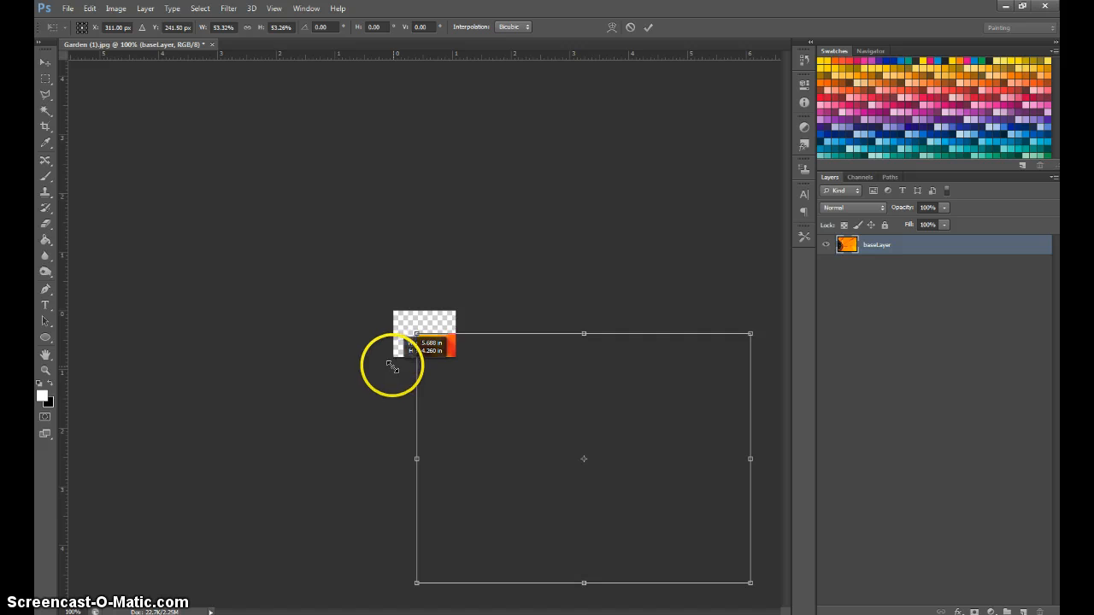
pyautogui.moveTo(504, 418)
pyautogui.mouseDown()
pyautogui.moveTo(431, 331)
pyautogui.moveTo(476, 328)
pyautogui.moveTo(443, 343)
pyautogui.mouseUp()
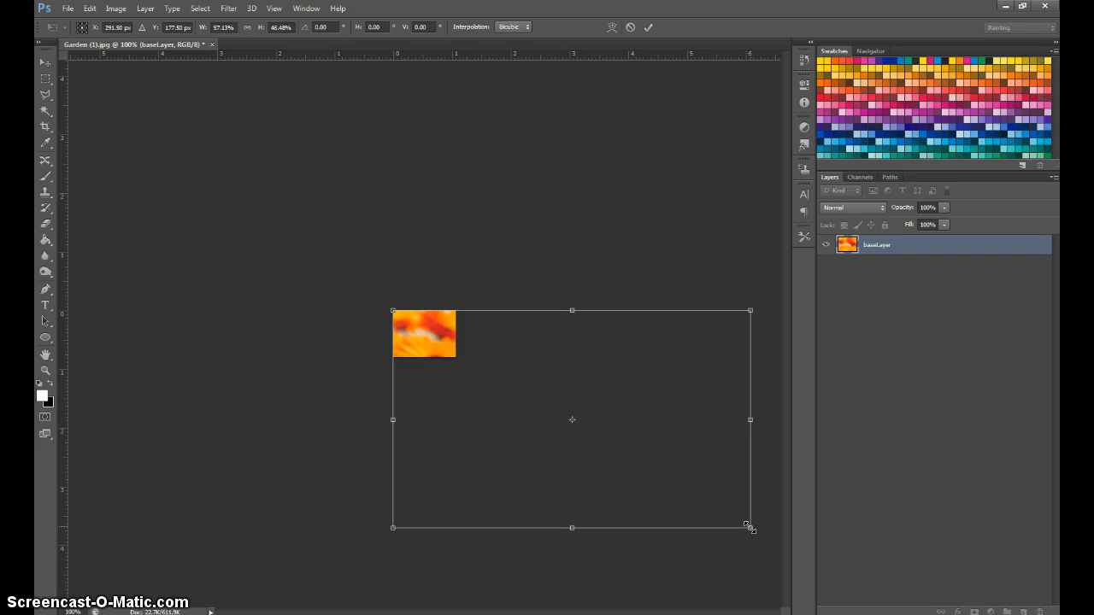
pyautogui.moveTo(750, 528)
pyautogui.mouseDown()
pyautogui.moveTo(412, 326)
pyautogui.moveTo(442, 336)
pyautogui.moveTo(463, 371)
pyautogui.mouseUp()
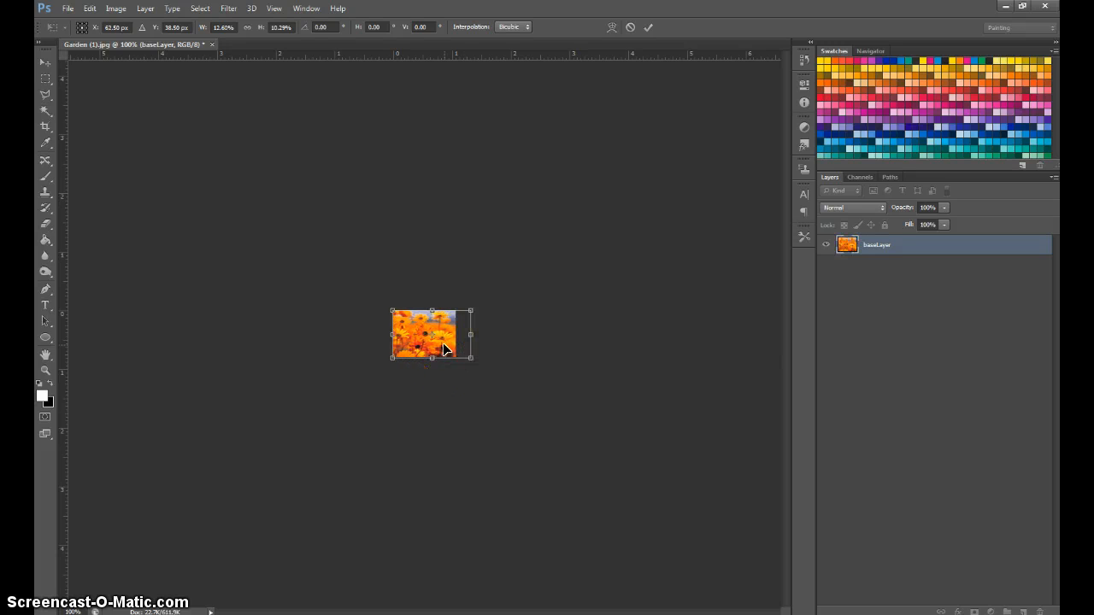
pyautogui.moveTo(450, 347); pyautogui.dragTo(444, 349)
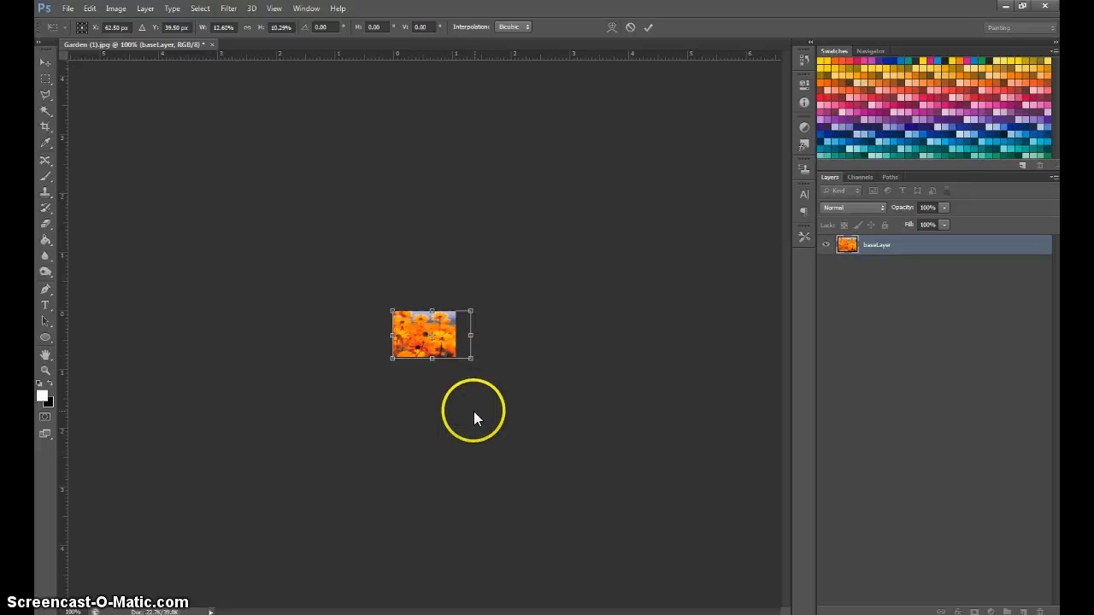
pyautogui.press('Return')
# Nudge the shrunken baseLayer horizontally to line its left edge up with the canvas.
pyautogui.press('Left')
pyautogui.press('Left')
pyautogui.press('Left')
pyautogui.press('Left')
pyautogui.press('Left')
pyautogui.press('Left')
pyautogui.press('Left')
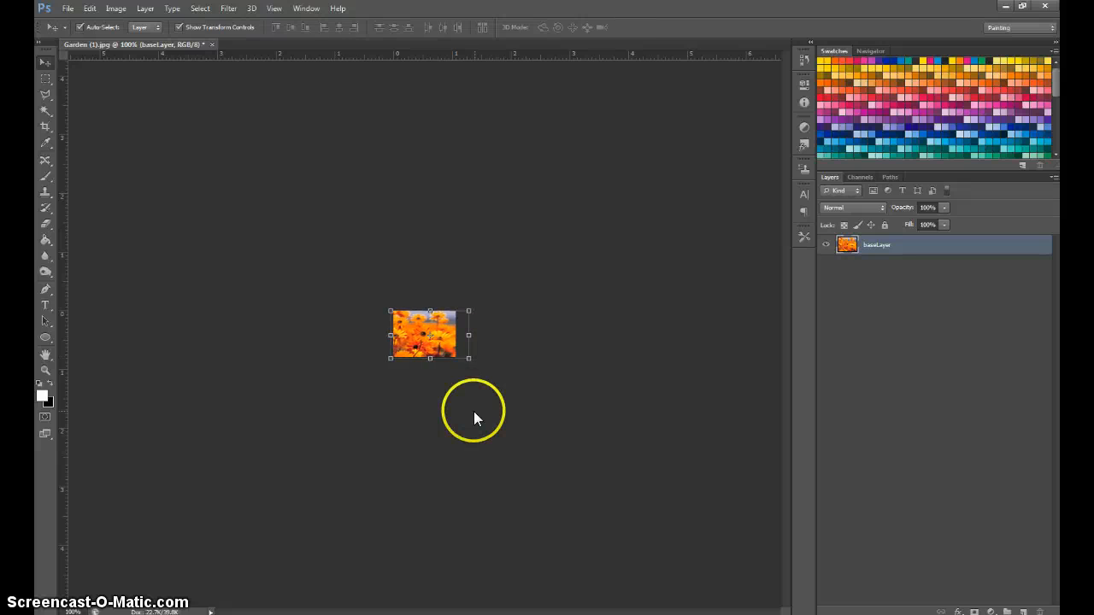
pyautogui.press('Right')
pyautogui.press('Right')
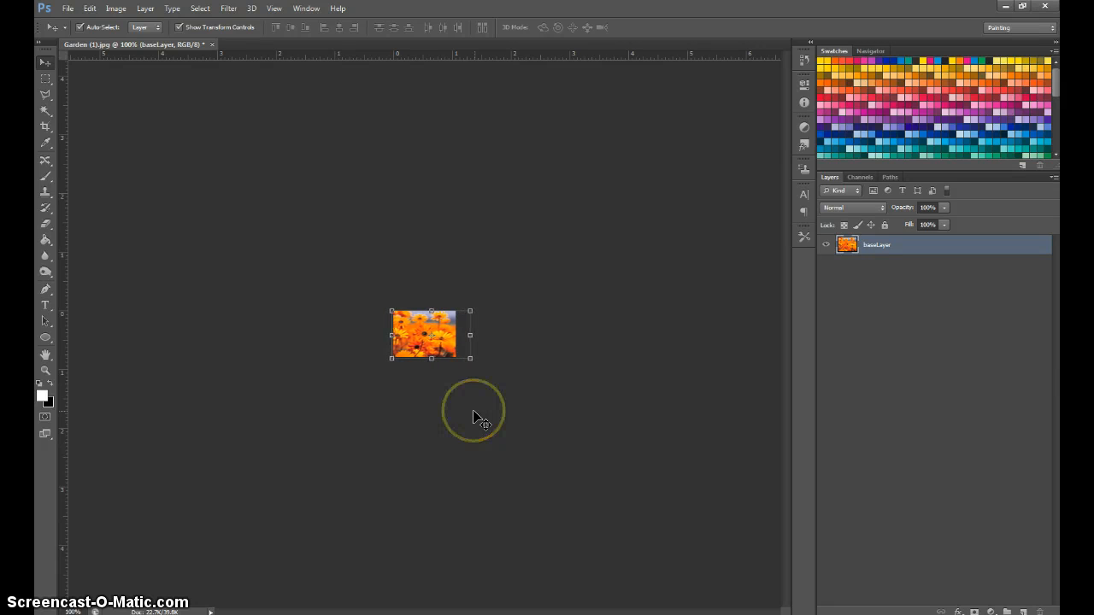
# View the image fitted to the screen and at actual pixels, then undo baseLayer's nudging and scaling.
pyautogui.click(273, 10)
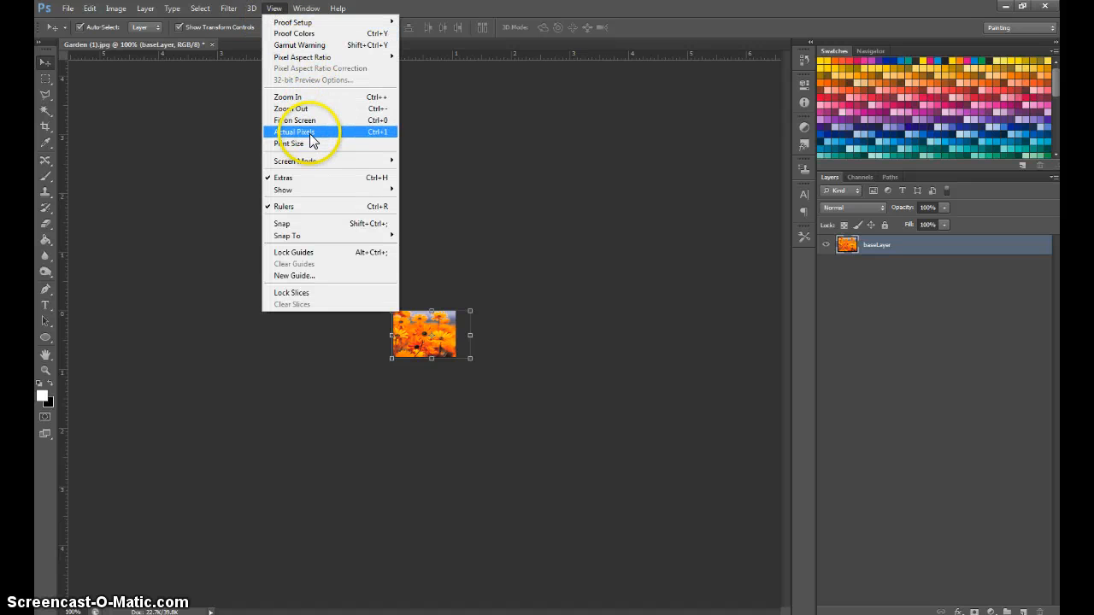
pyautogui.click(312, 134)
pyautogui.click(275, 9)
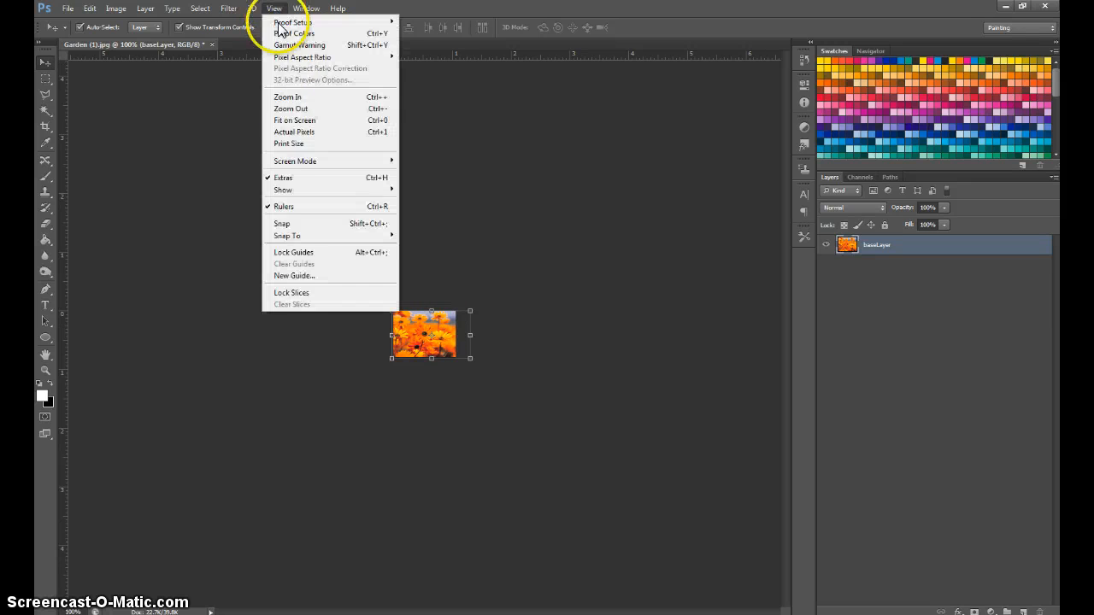
pyautogui.click(293, 120)
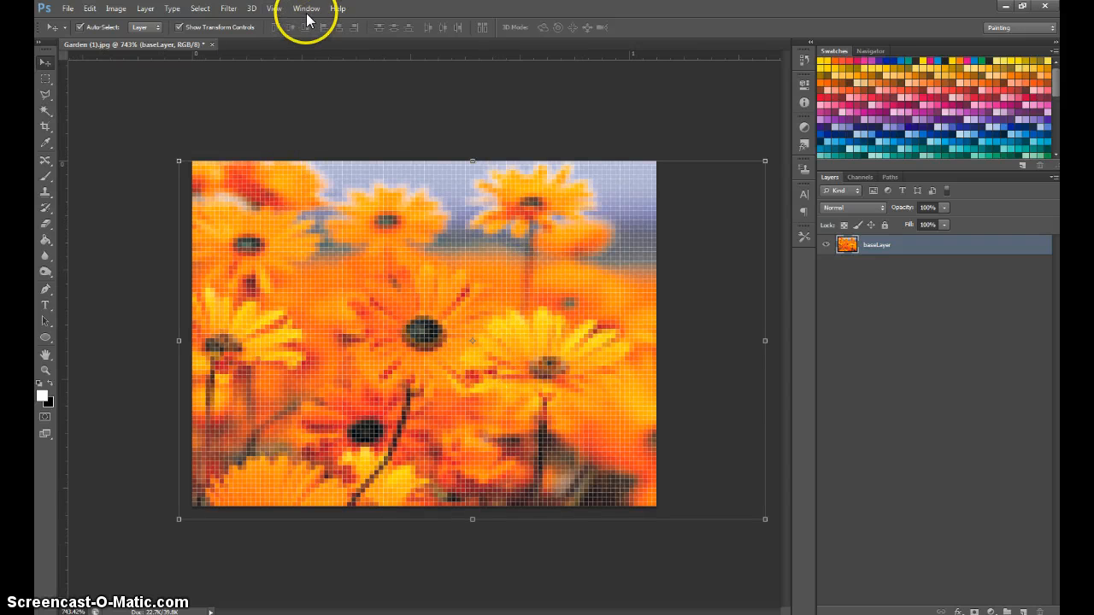
pyautogui.click(274, 8)
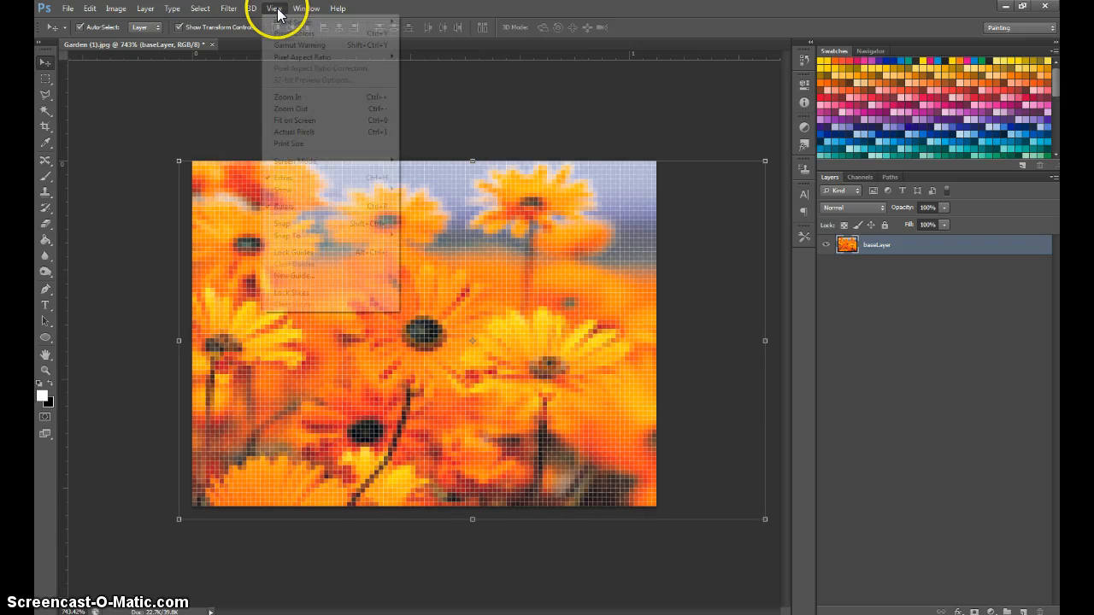
pyautogui.click(294, 137)
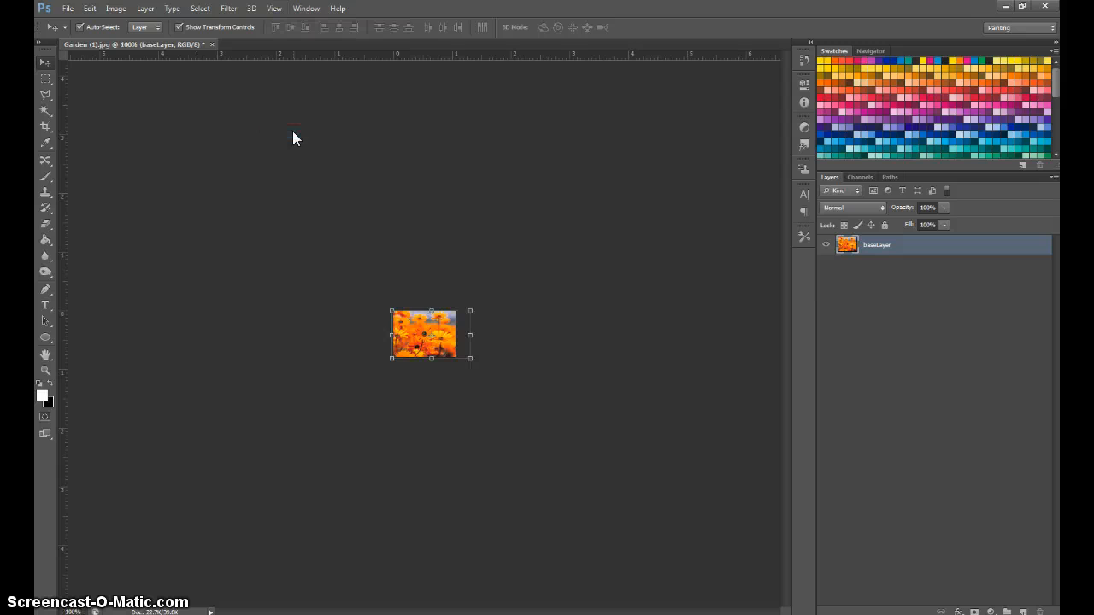
pyautogui.click(549, 402)
pyautogui.hotkey('ctrl', 'z')
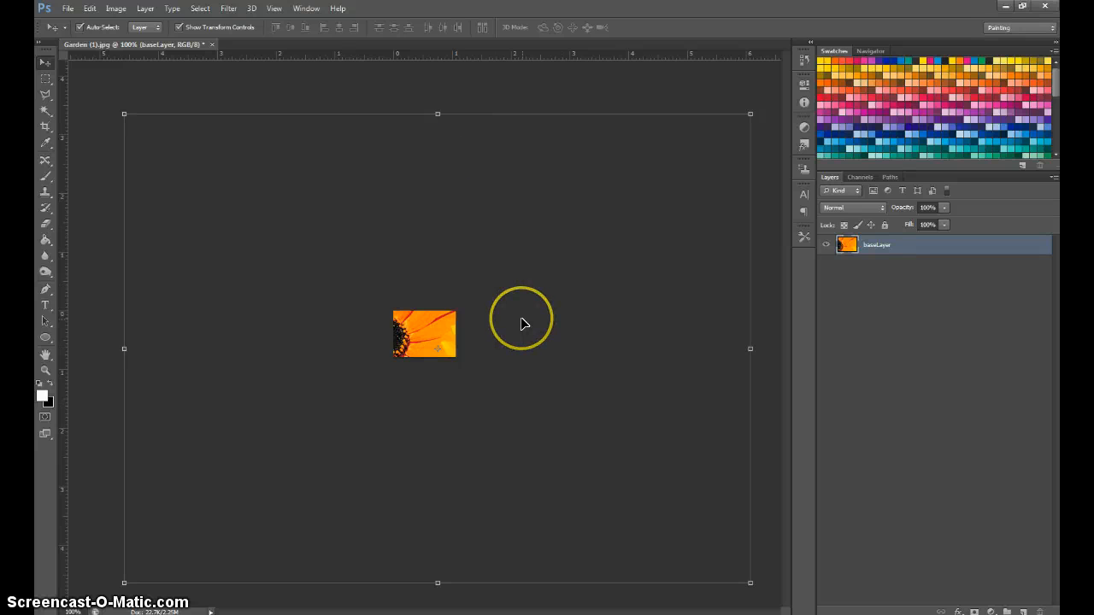
# Start scaling baseLayer numerically, with both the horizontal and vertical scale set to 90%.
pyautogui.click(116, 11)
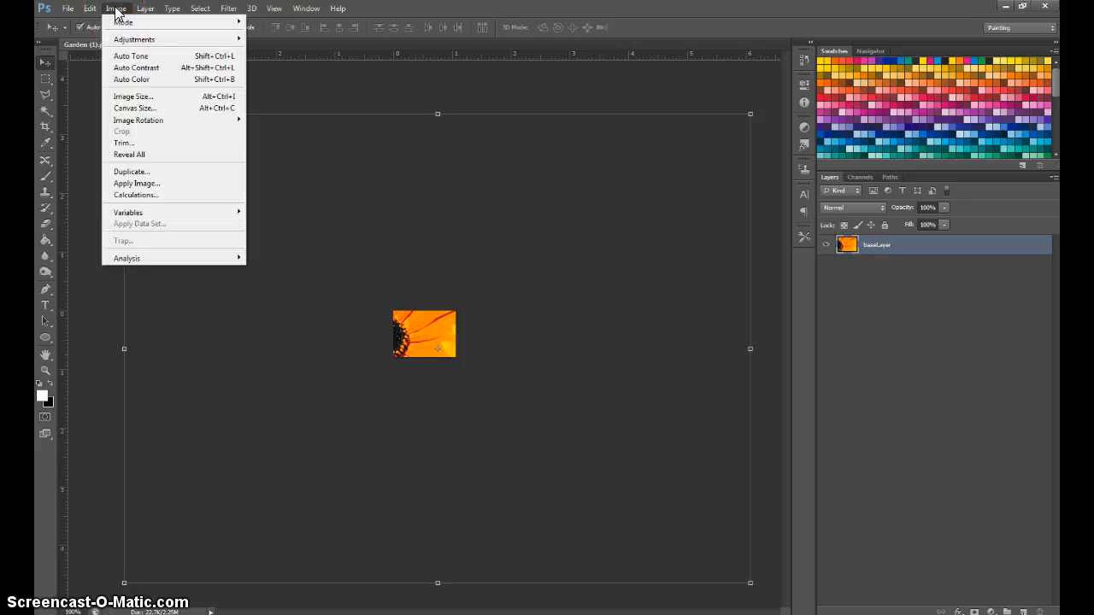
pyautogui.moveTo(90, 10)
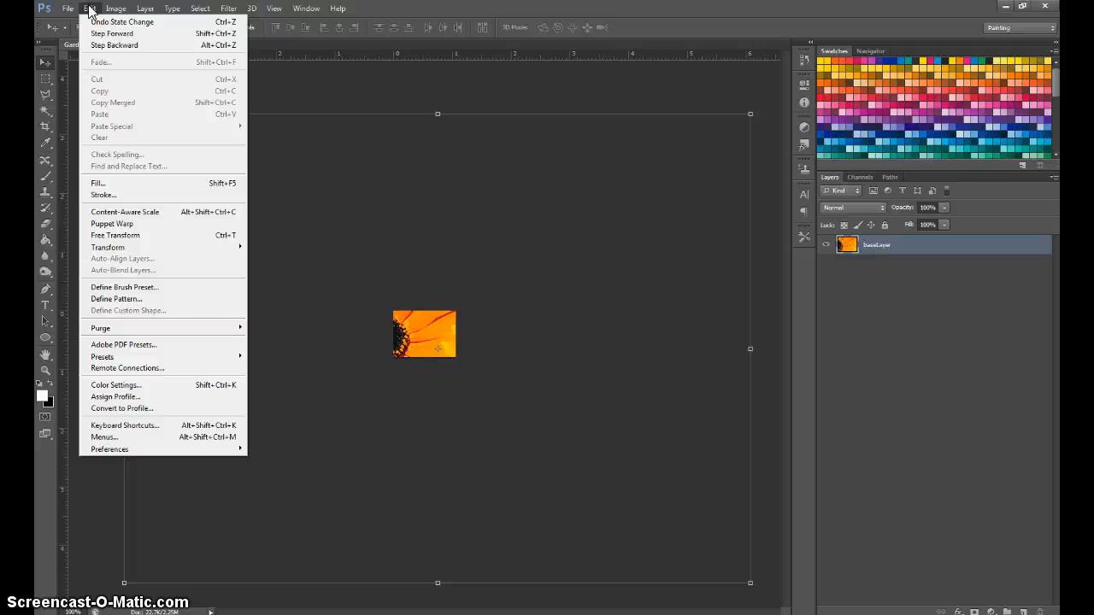
pyautogui.moveTo(110, 251)
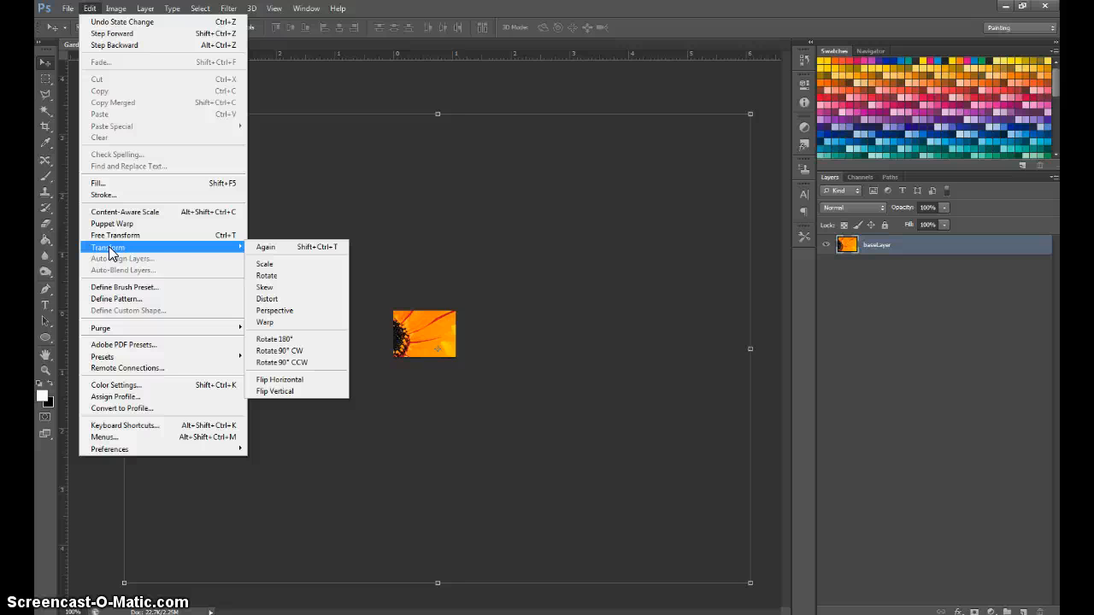
pyautogui.click(267, 264)
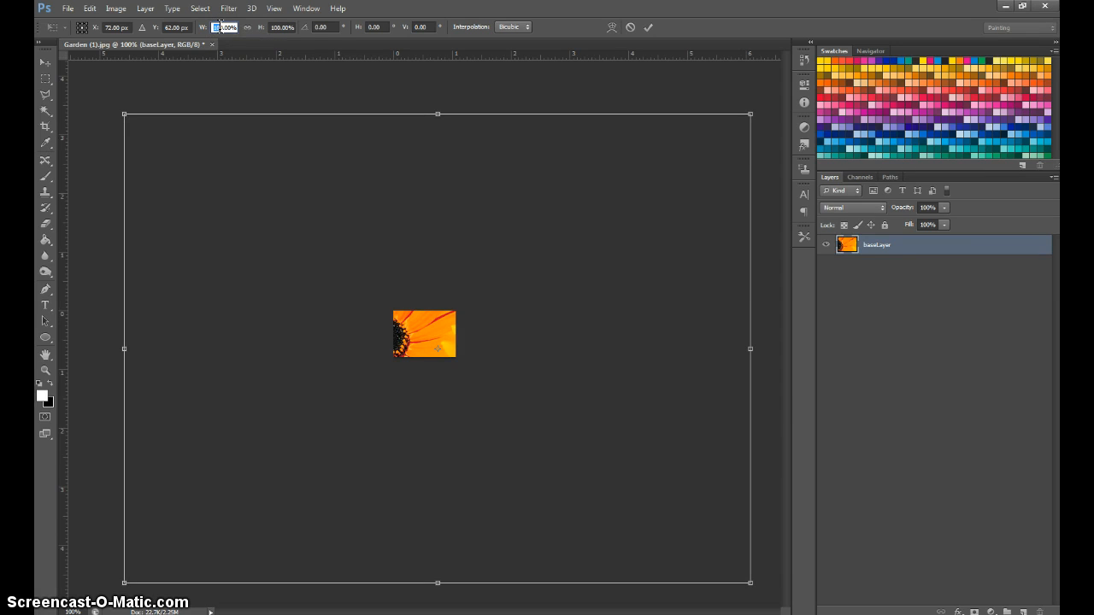
pyautogui.click(225, 27)
pyautogui.write('90')
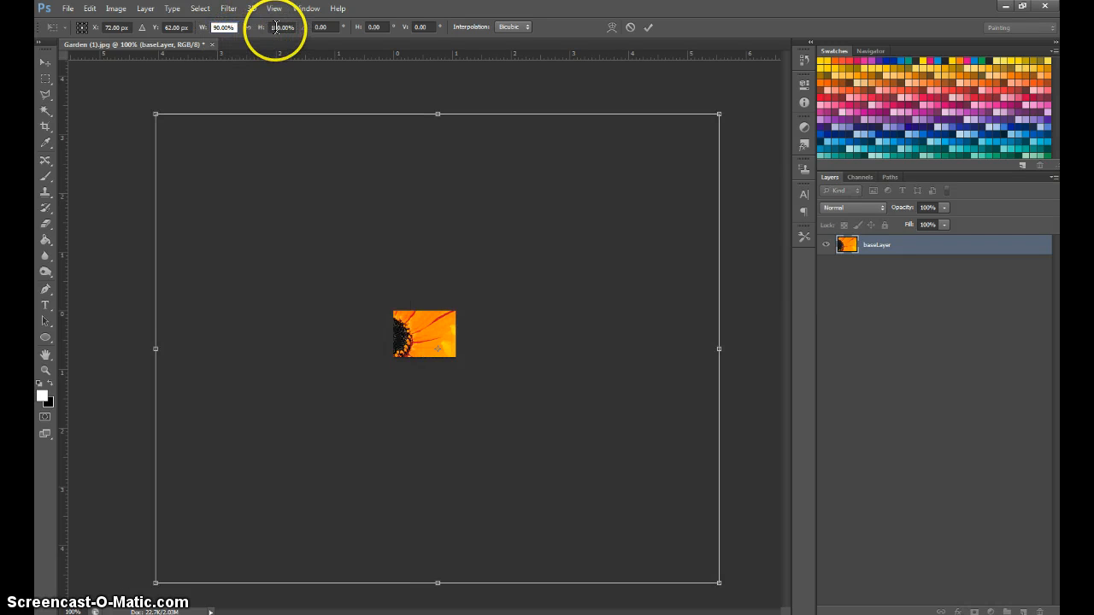
pyautogui.click(276, 27)
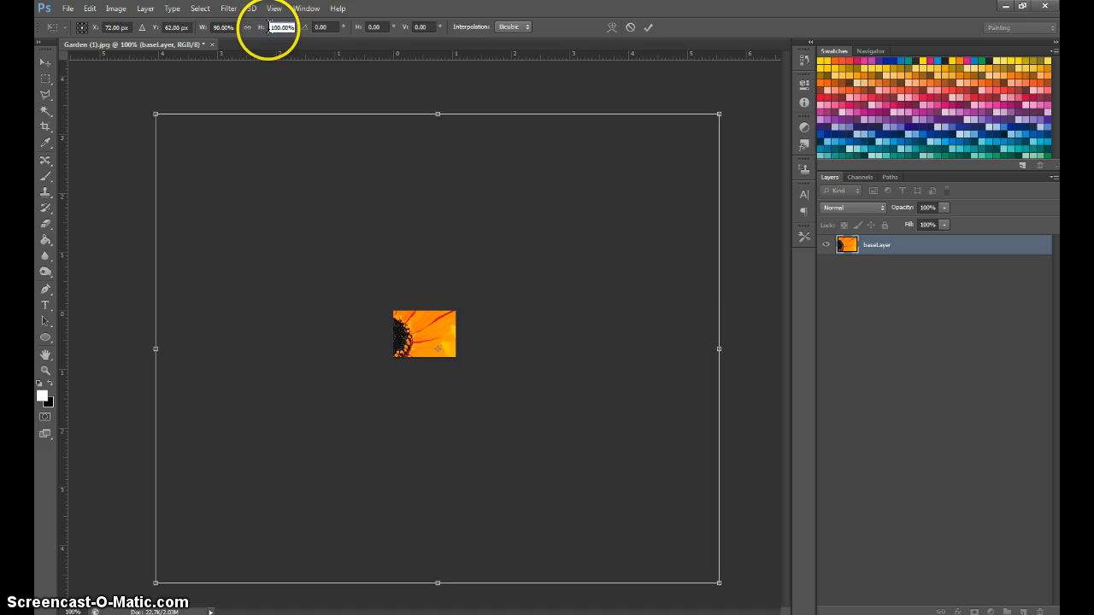
pyautogui.moveTo(268, 28); pyautogui.dragTo(280, 28)
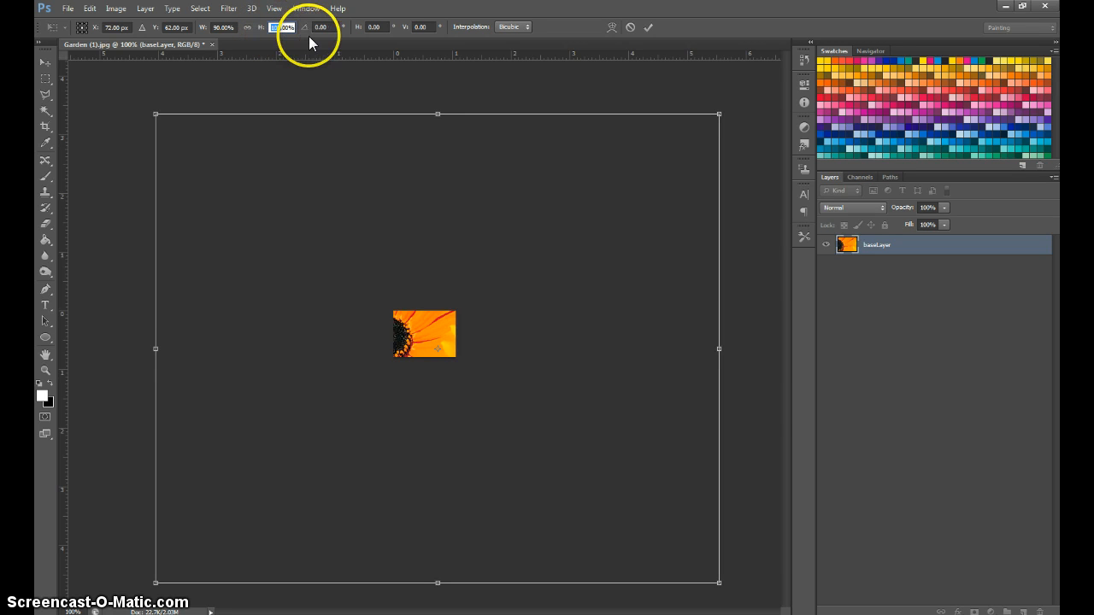
pyautogui.write('90')
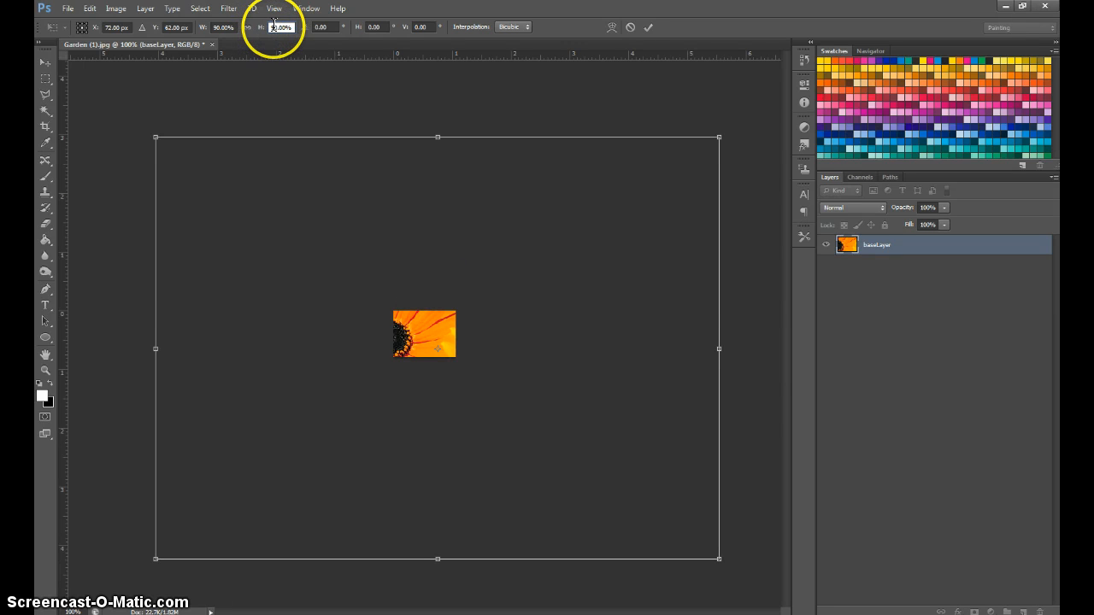
# Set baseLayer's vertical and horizontal scale to 10% and move the shrunken layer over the canvas.
pyautogui.write('10')
pyautogui.press('Return')
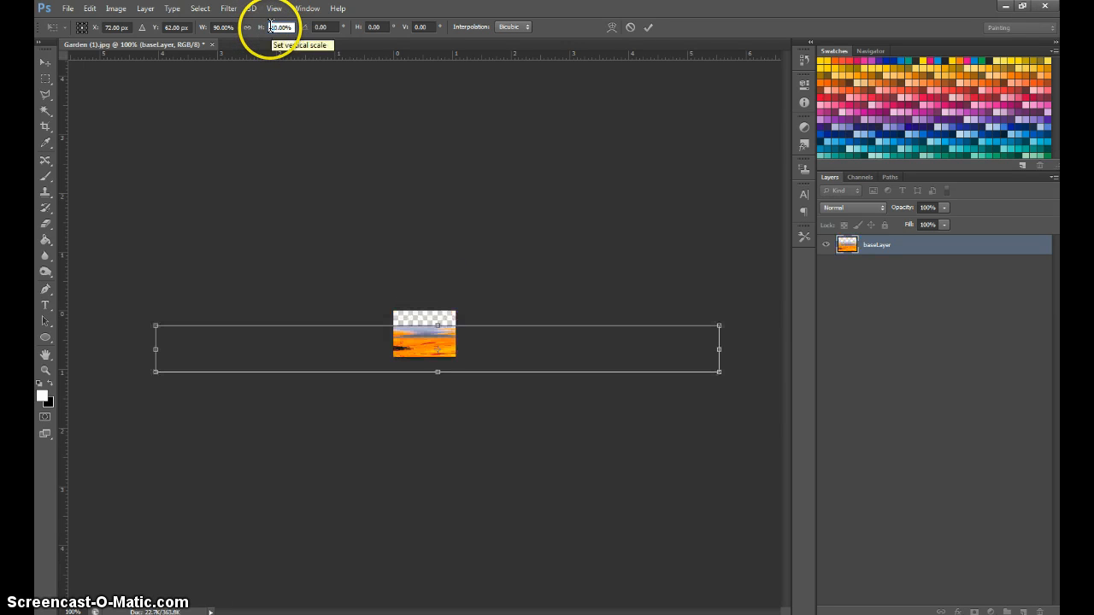
pyautogui.doubleClick(220, 26)
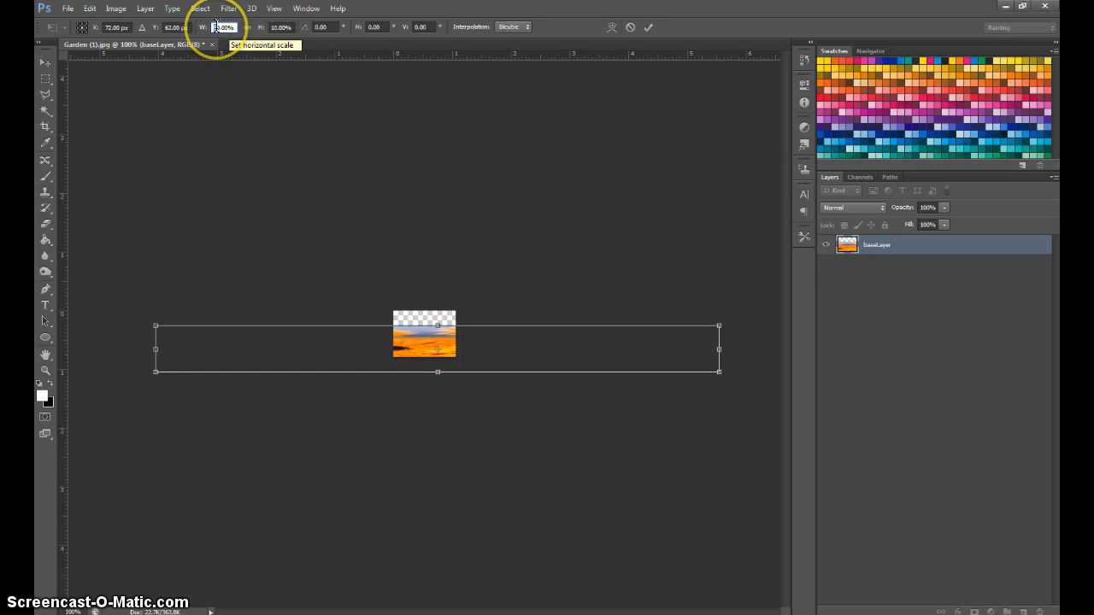
pyautogui.write('10')
pyautogui.press('Return')
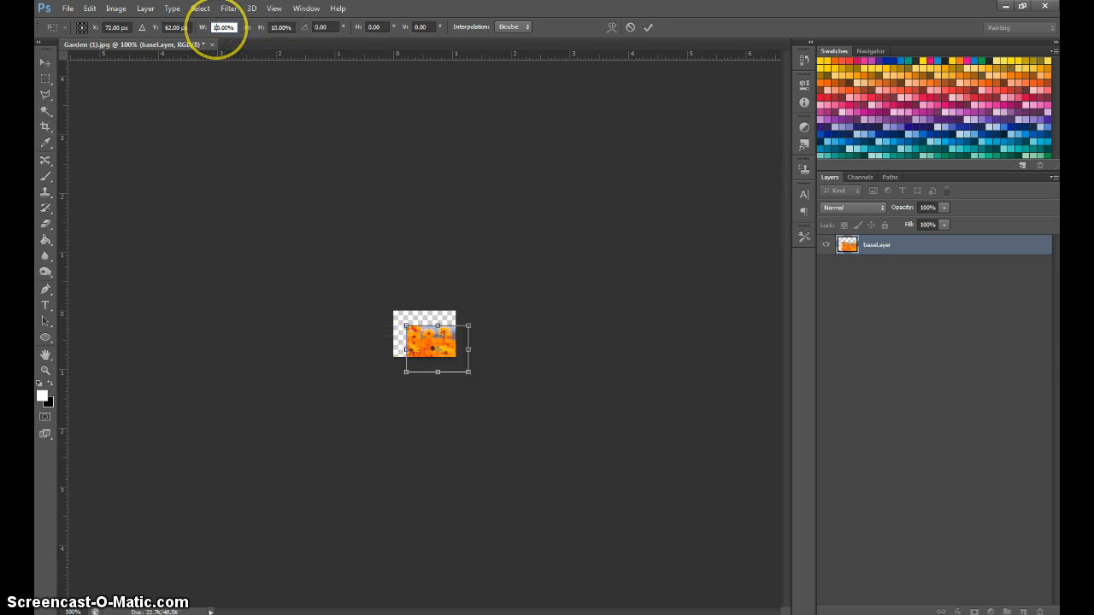
pyautogui.moveTo(447, 335)
pyautogui.mouseDown()
pyautogui.moveTo(435, 321)
pyautogui.moveTo(449, 342)
pyautogui.mouseUp()
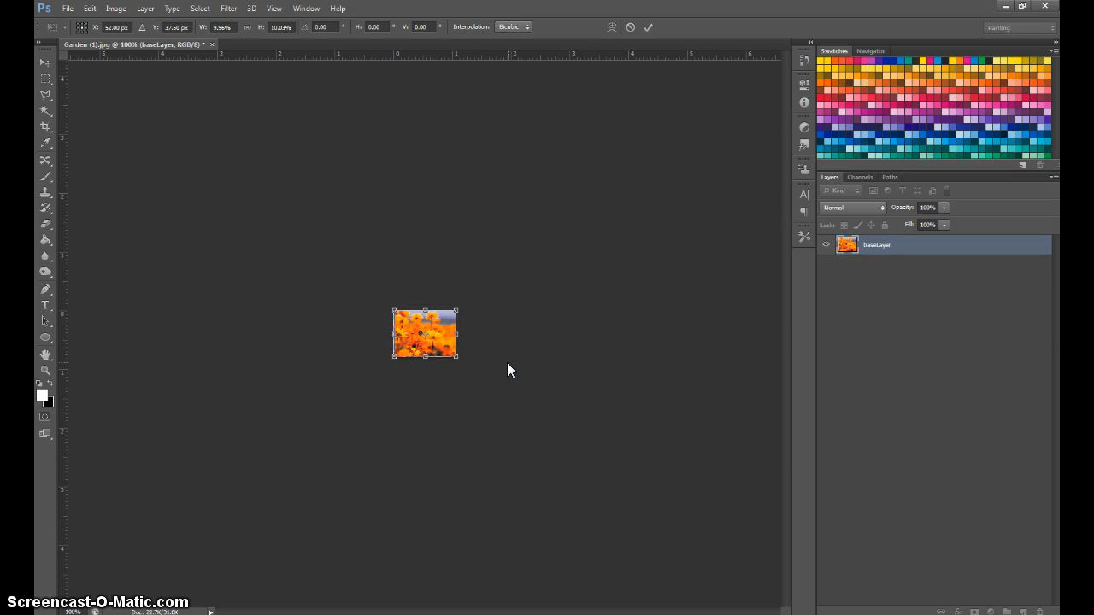
# Fine-tune baseLayer's position until it covers the whole canvas edge to edge, then apply the scaling.
pyautogui.hotkey('ctrl', '+')
pyautogui.hotkey('ctrl', '+')
pyautogui.hotkey('ctrl', '+')
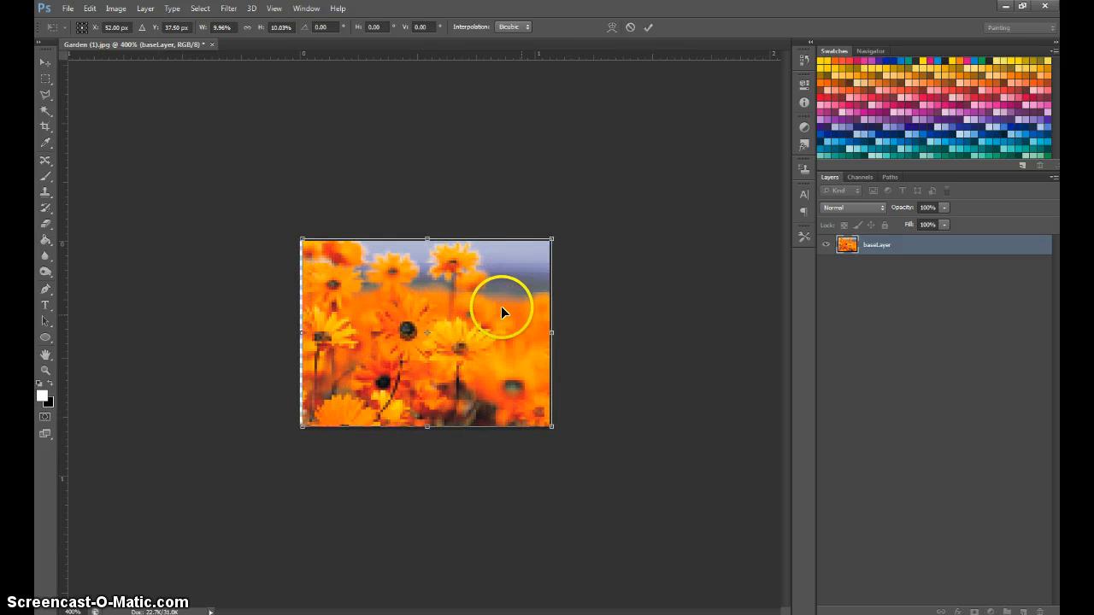
pyautogui.press('Left')
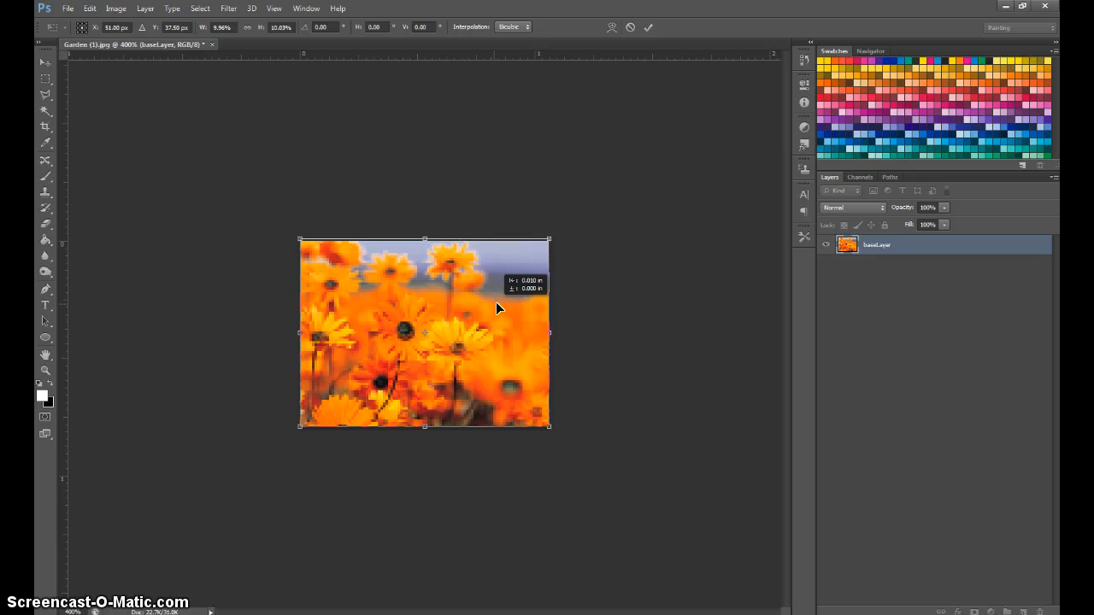
pyautogui.click(503, 359)
pyautogui.press('Right')
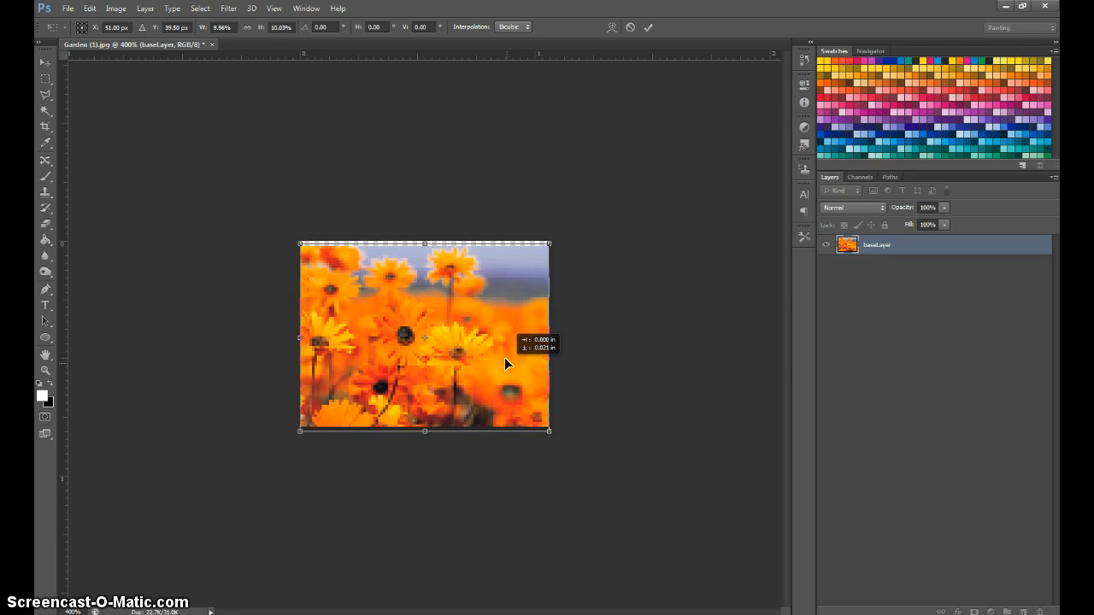
pyautogui.press('Down')
pyautogui.press('Up')
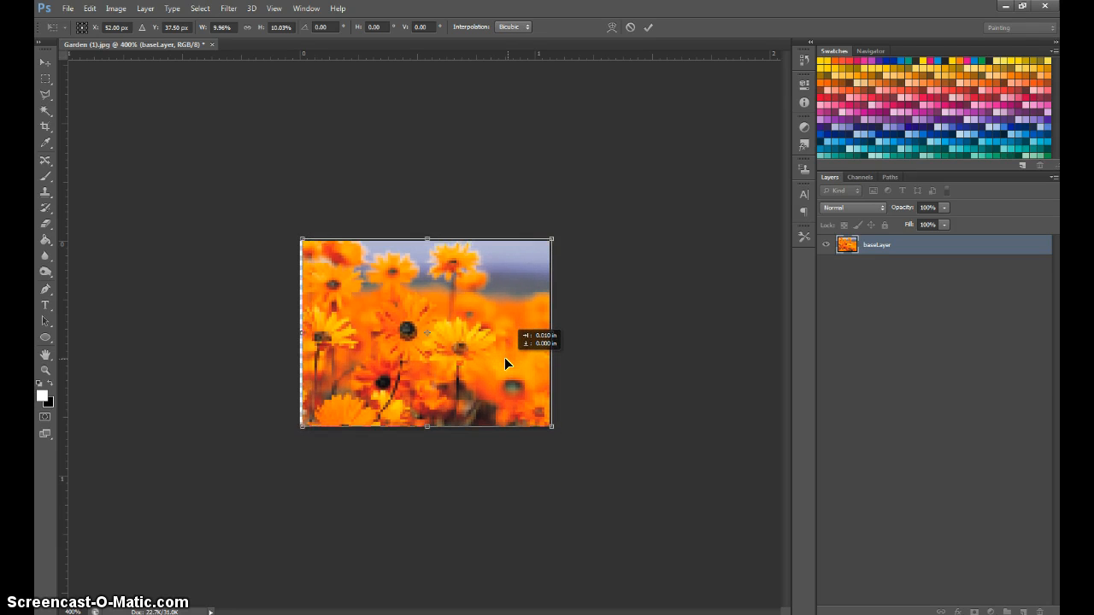
pyautogui.press('Left')
pyautogui.click(641, 364)
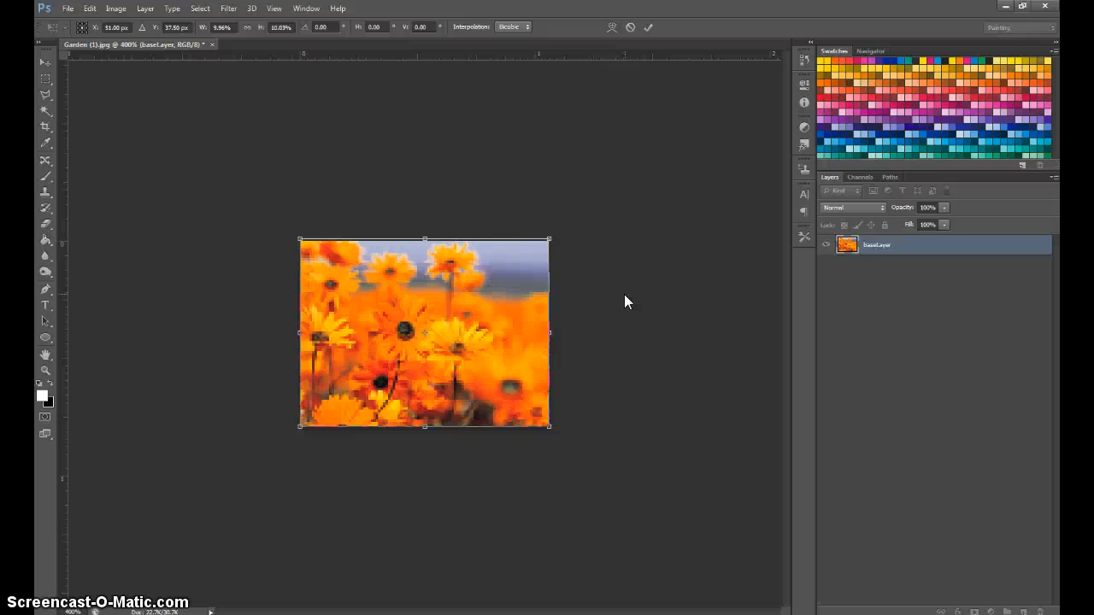
pyautogui.press('Return')
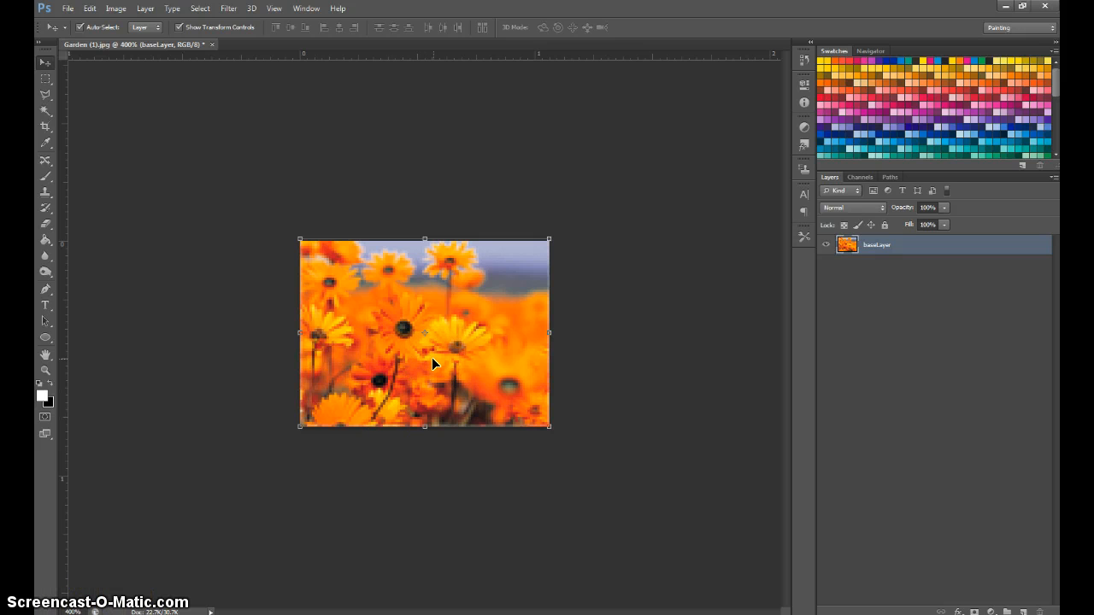
pyautogui.hotkey('ctrl', '-')
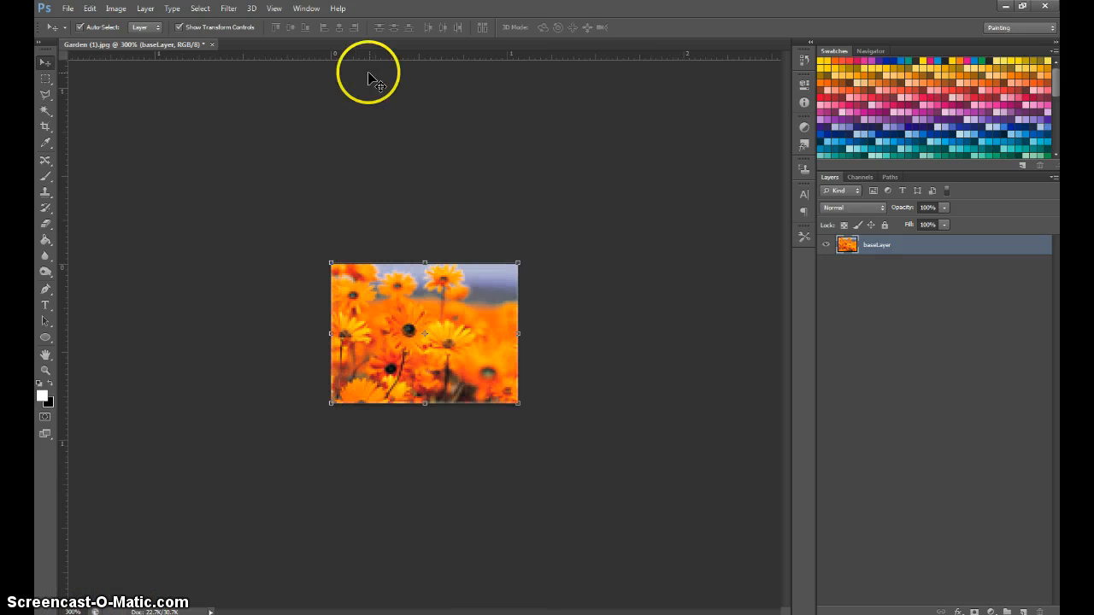
# View the shrunken flower image at actual pixels with baseLayer deselected.
pyautogui.click(274, 8)
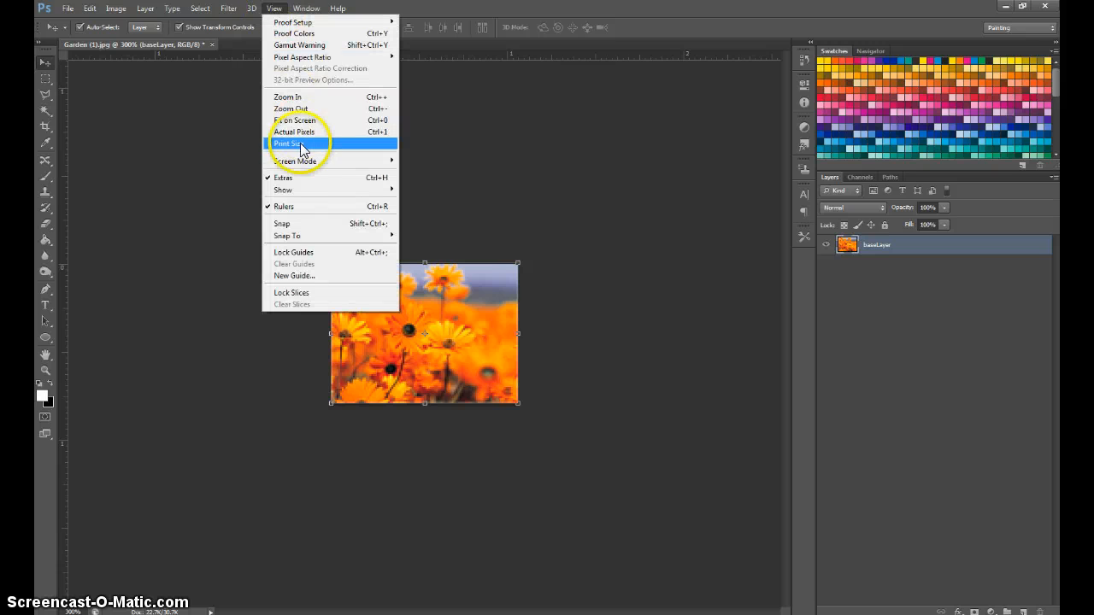
pyautogui.click(385, 132)
pyautogui.click(452, 324)
pyautogui.click(515, 266)
pyautogui.click(429, 341)
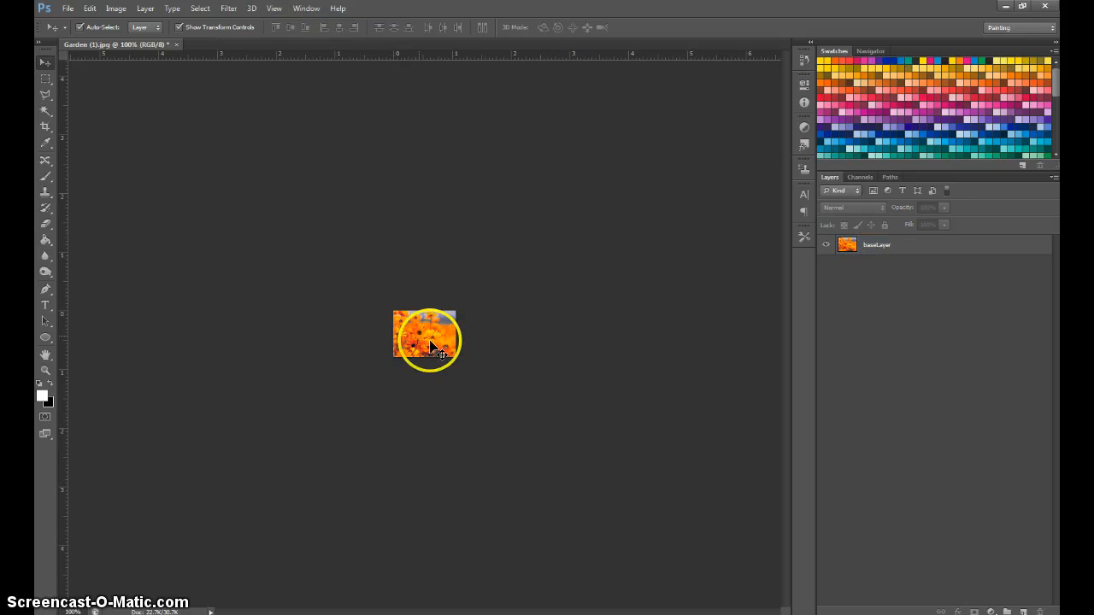
# Start saving the image under a new name in Sample Pictures, with JPEG as the format.
pyautogui.click(67, 10)
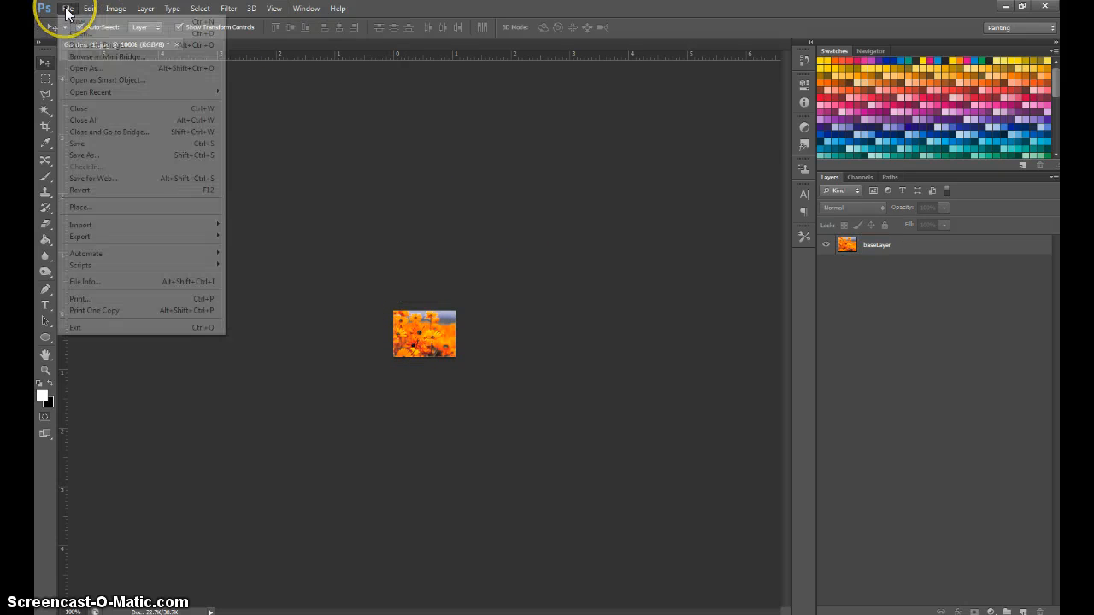
pyautogui.click(92, 154)
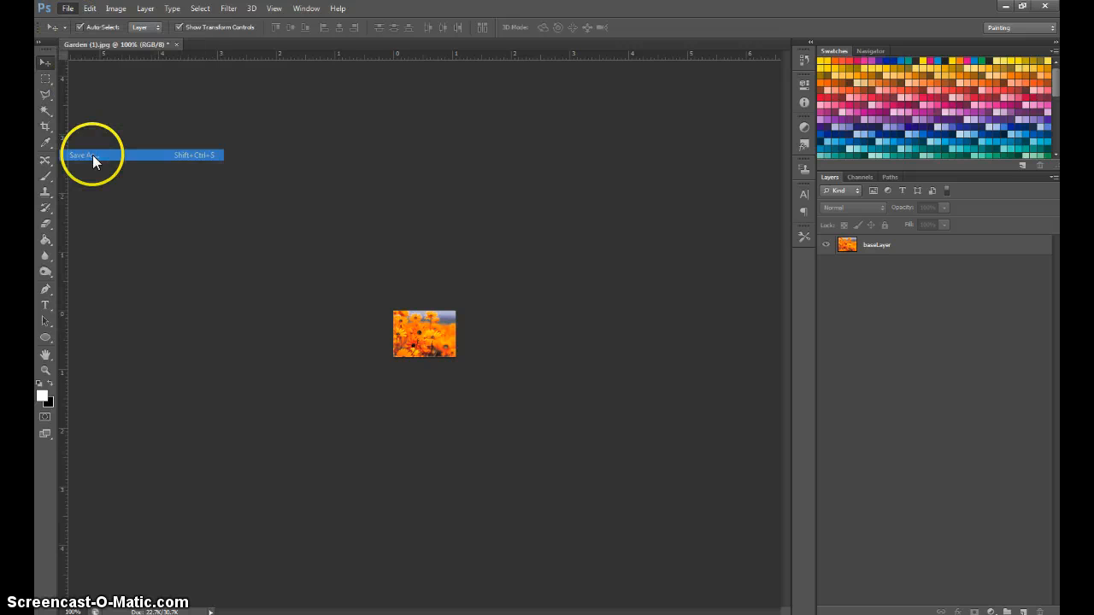
pyautogui.click(396, 310)
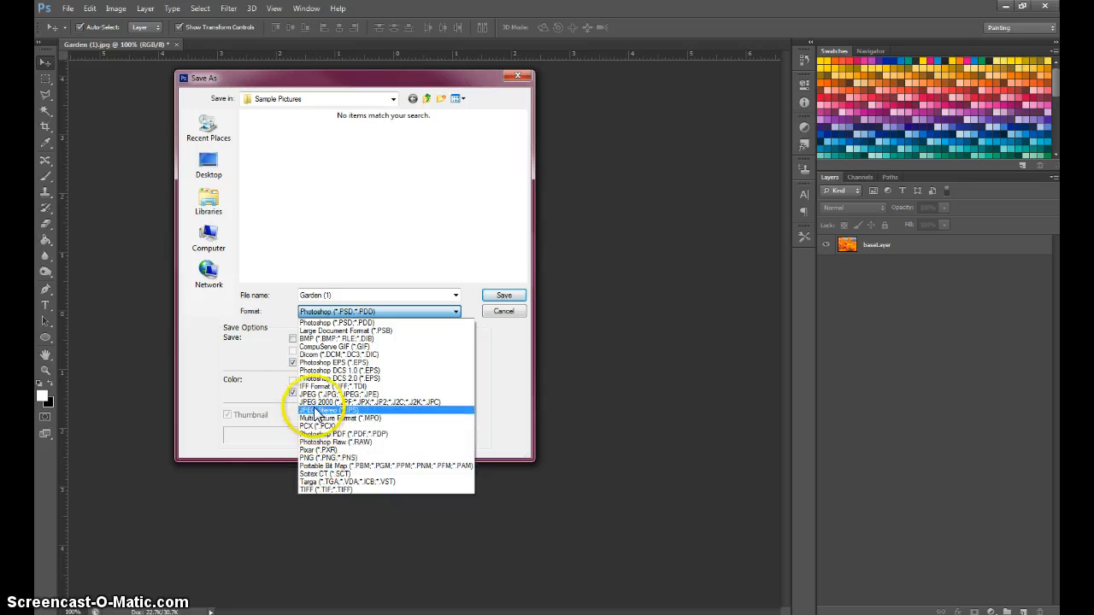
pyautogui.click(315, 394)
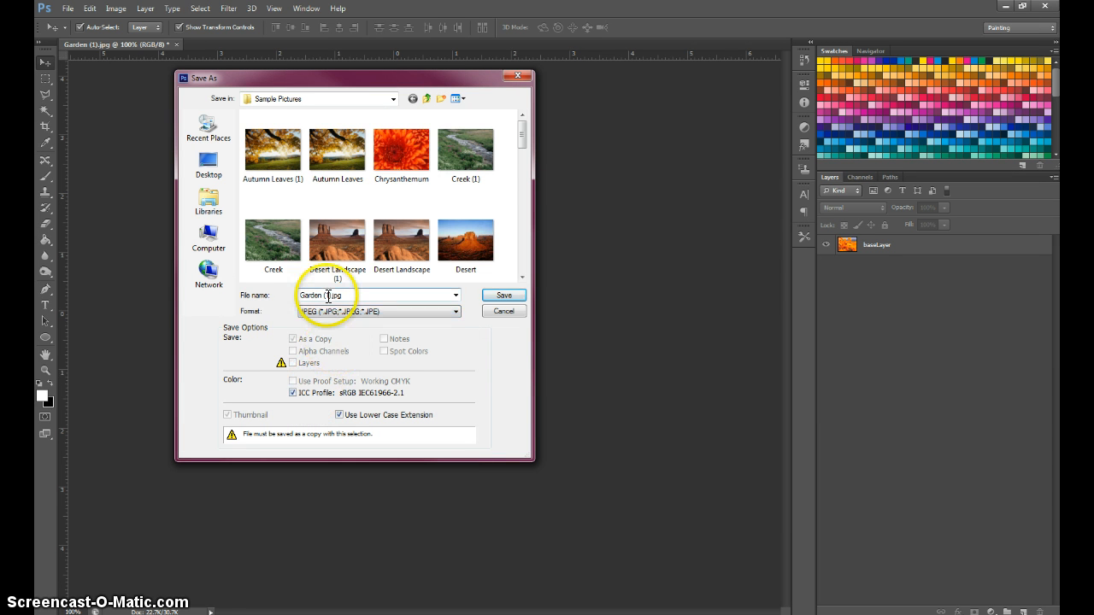
# Name the copy sideBar2-yellowflower, basing it on the name of the existing sideBar1-yellowflower file.
pyautogui.click(329, 295)
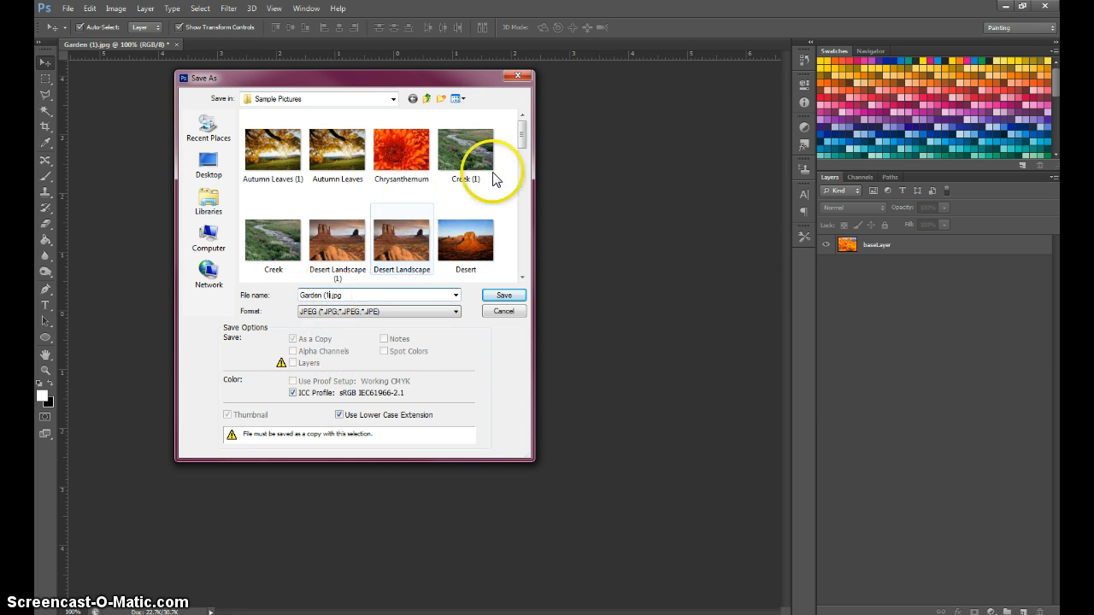
pyautogui.moveTo(523, 130); pyautogui.dragTo(523, 235)
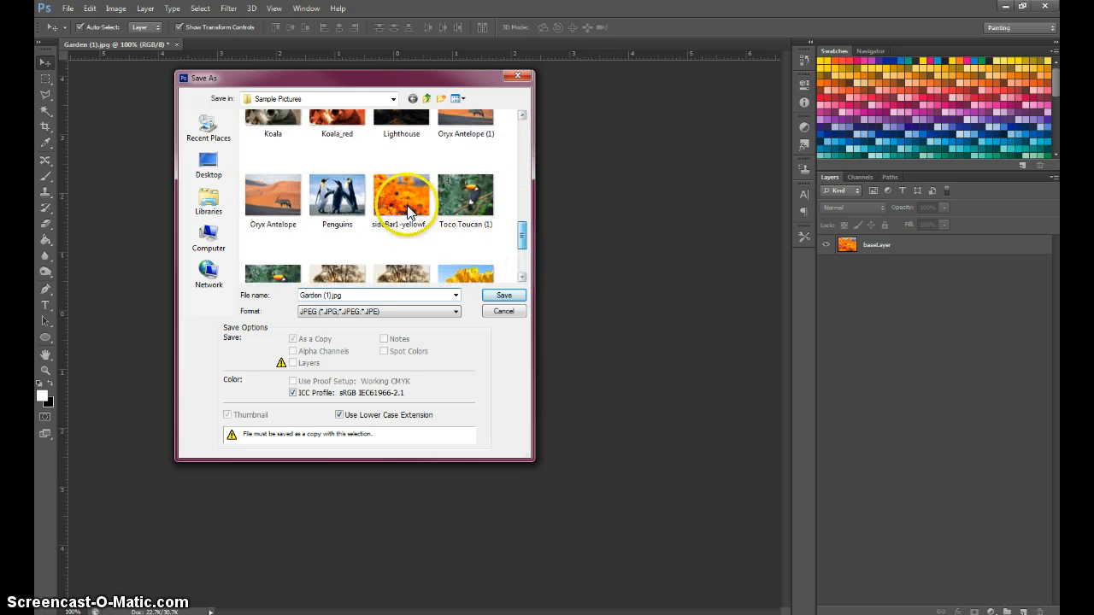
pyautogui.click(403, 197)
pyautogui.doubleClick(318, 295)
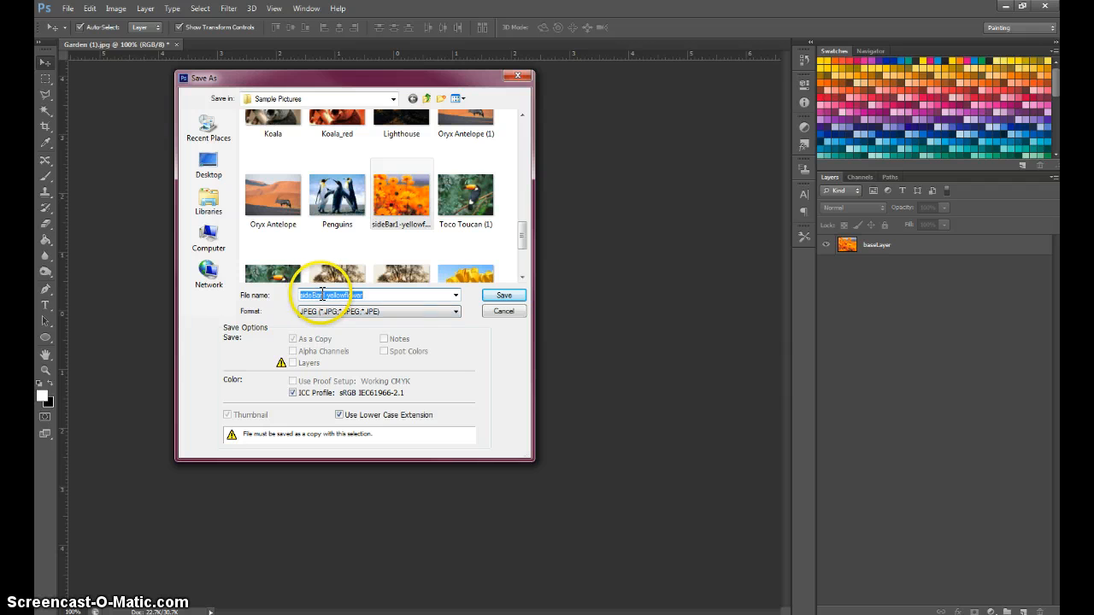
pyautogui.click(326, 295)
pyautogui.press('BackSpace')
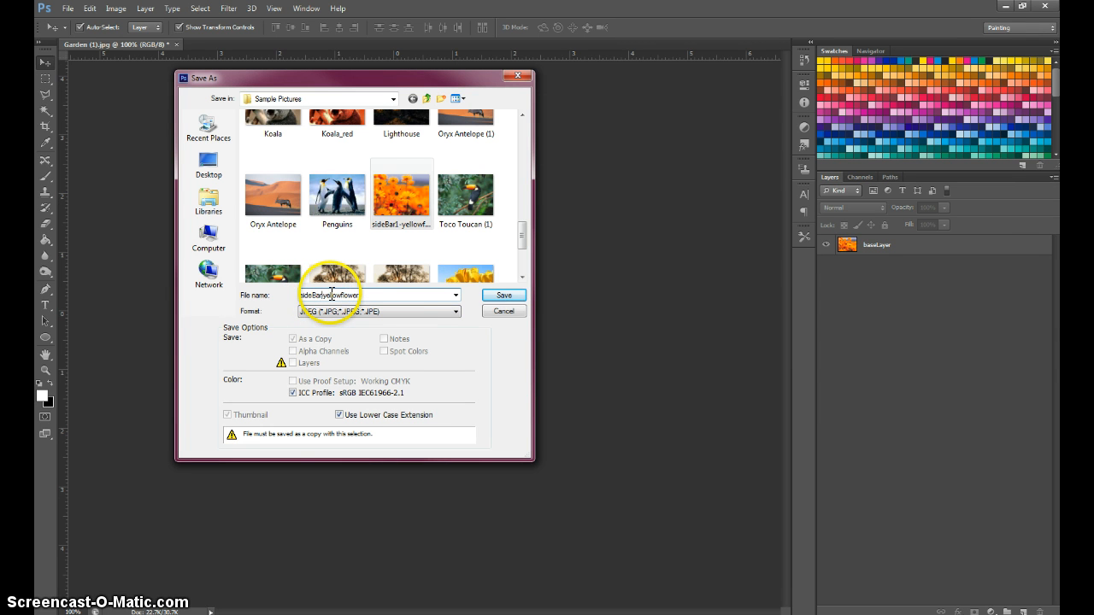
pyautogui.write('2')
# Save the JPEG copy with Maximum quality 12, no matte and the Baseline ("Standard") format option.
pyautogui.click(494, 297)
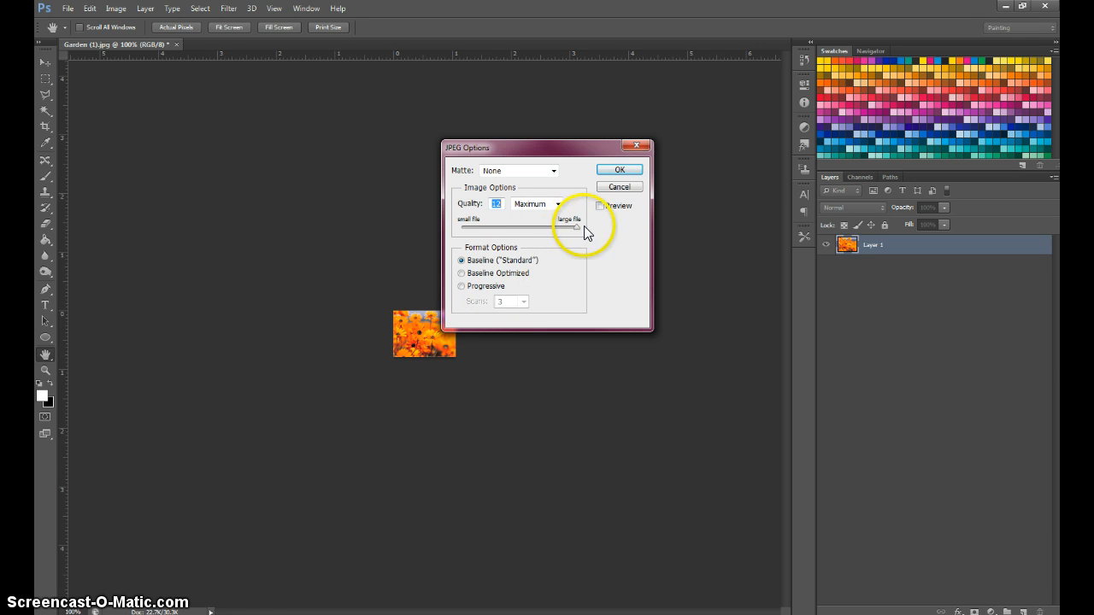
pyautogui.click(621, 171)
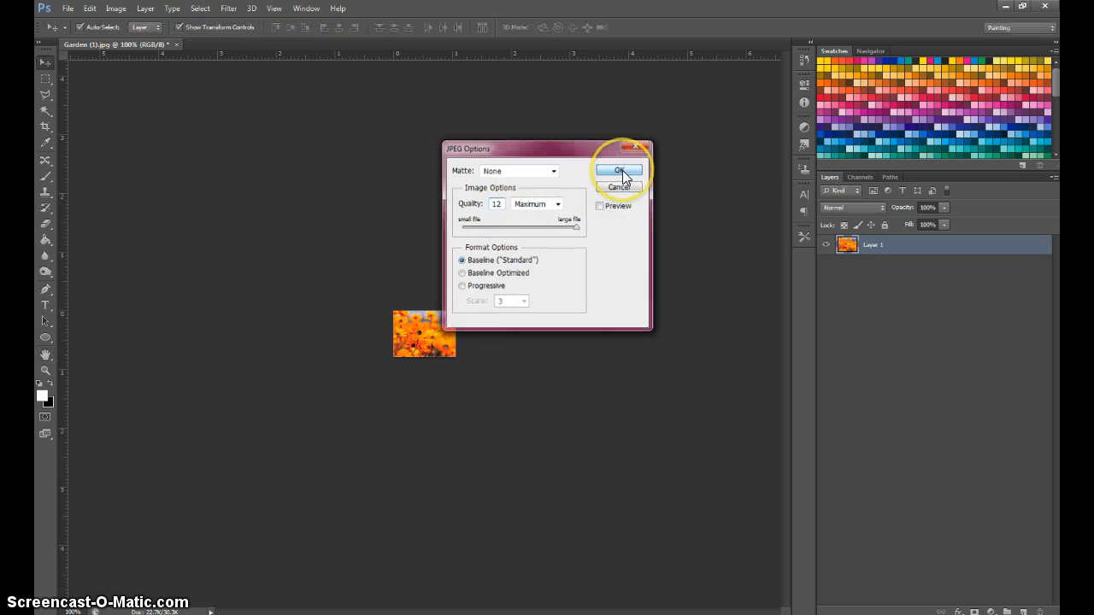
pyautogui.click(447, 350)
pyautogui.click(517, 276)
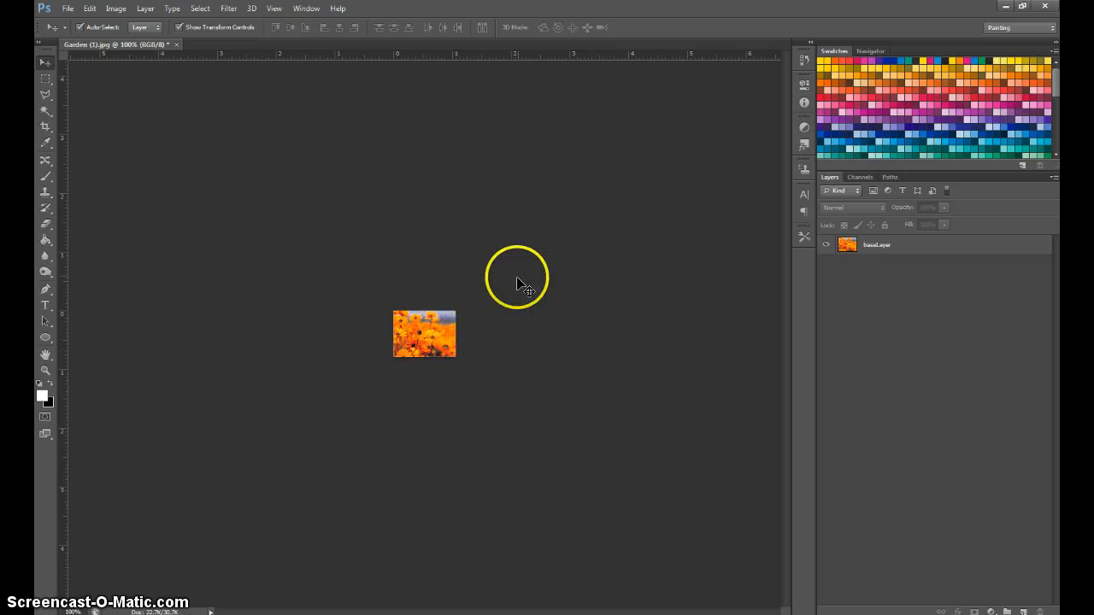